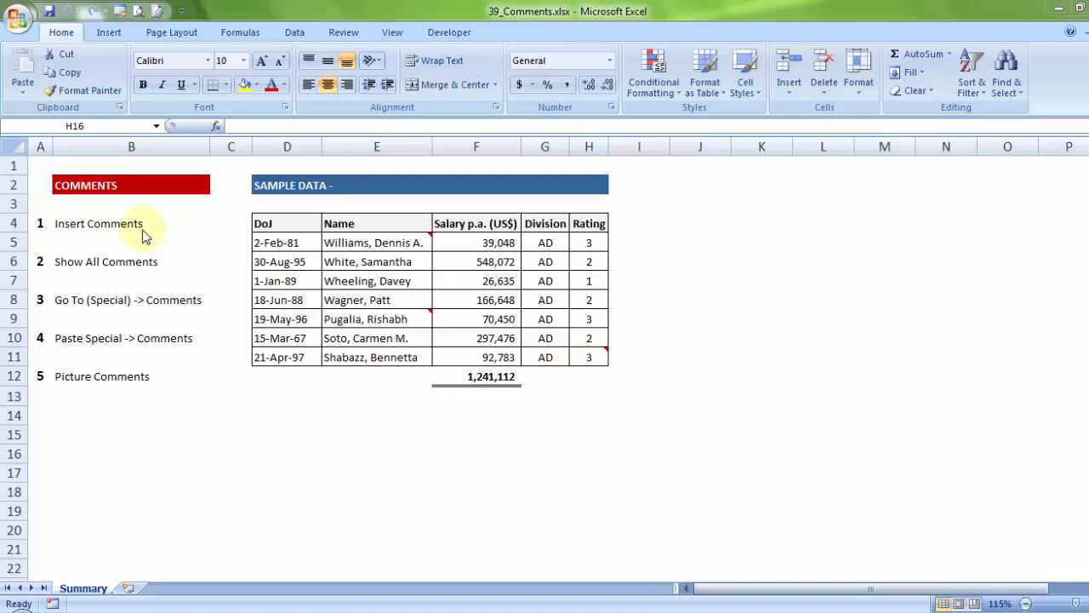
click(547, 471)
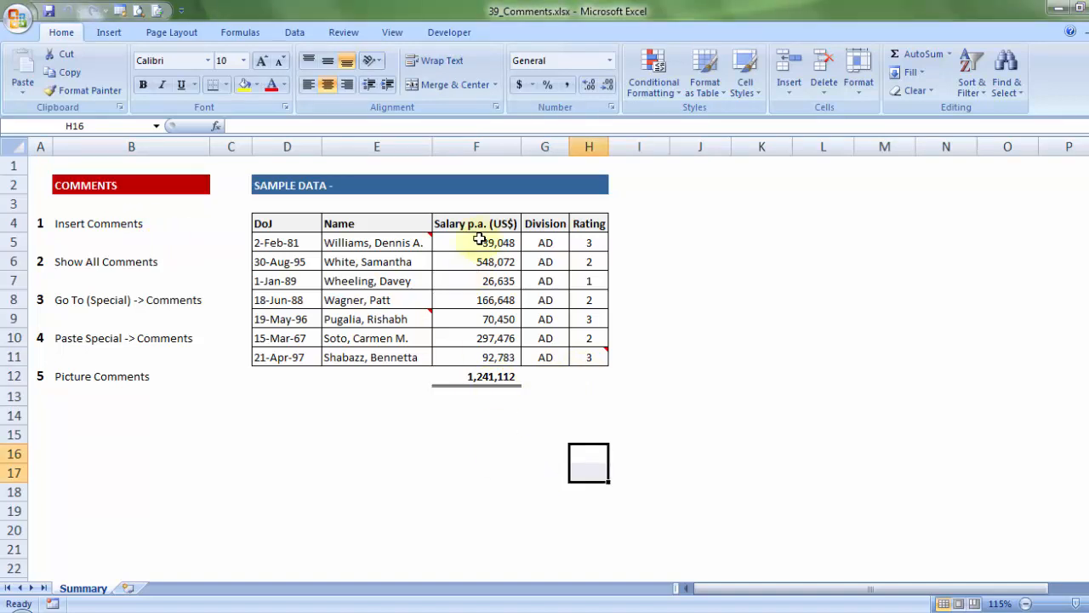
click(492, 377)
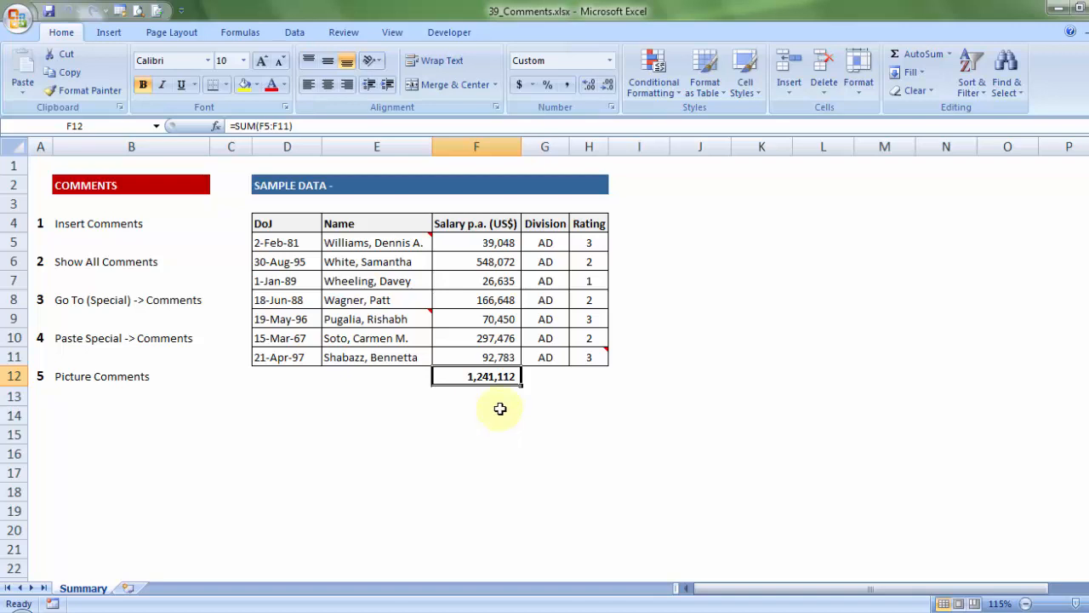
click(500, 416)
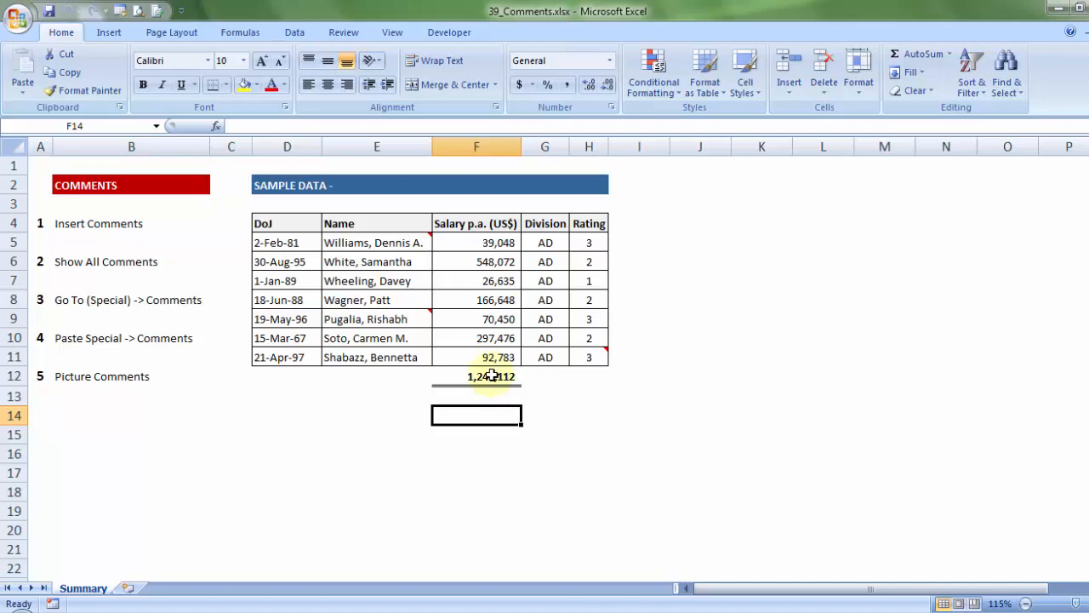
mouse_move(418, 241)
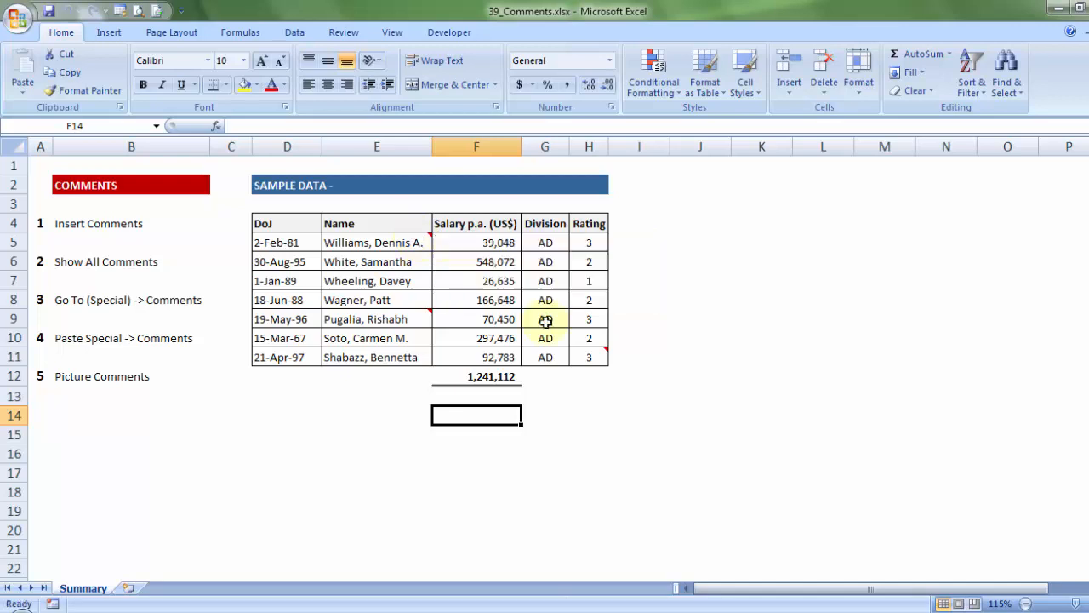
mouse_move(591, 357)
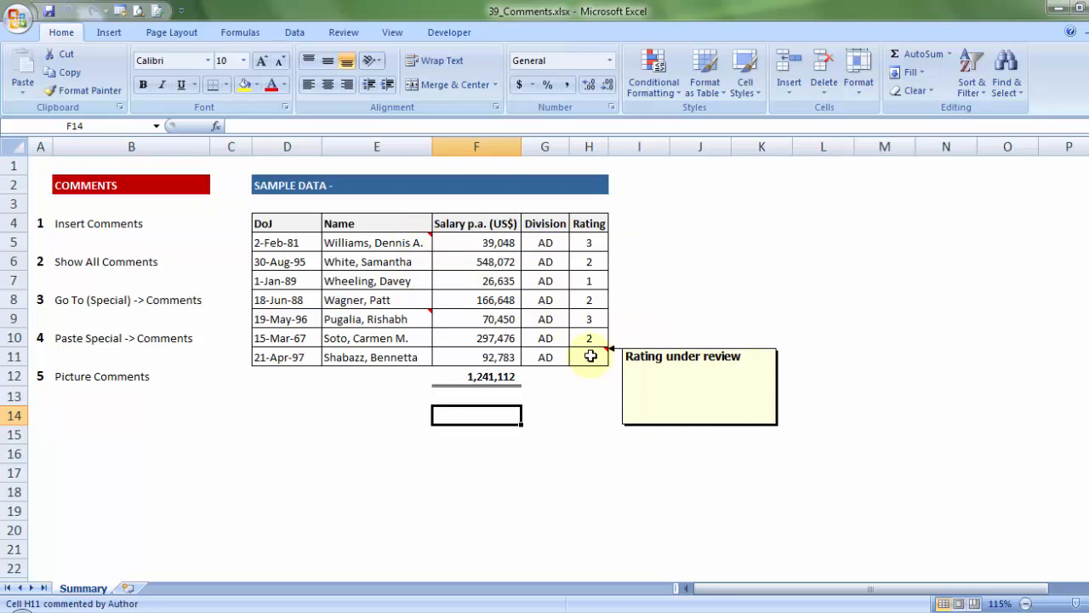
- Insert a comment on the salary total in F12, replacing the default author name with "Pg 23 of Final Report"
click(475, 376)
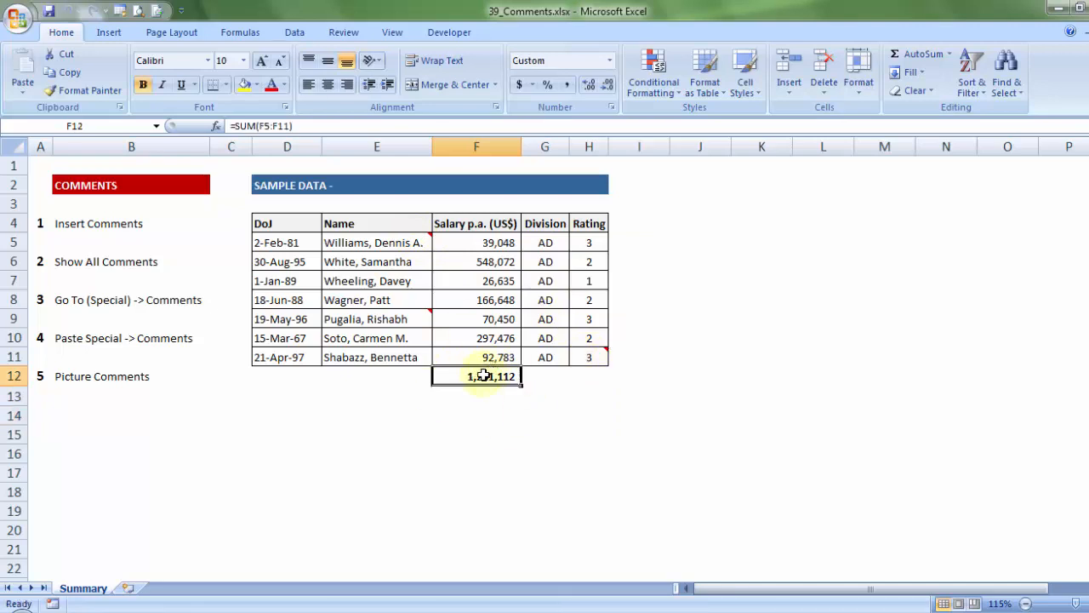
right_click(482, 379)
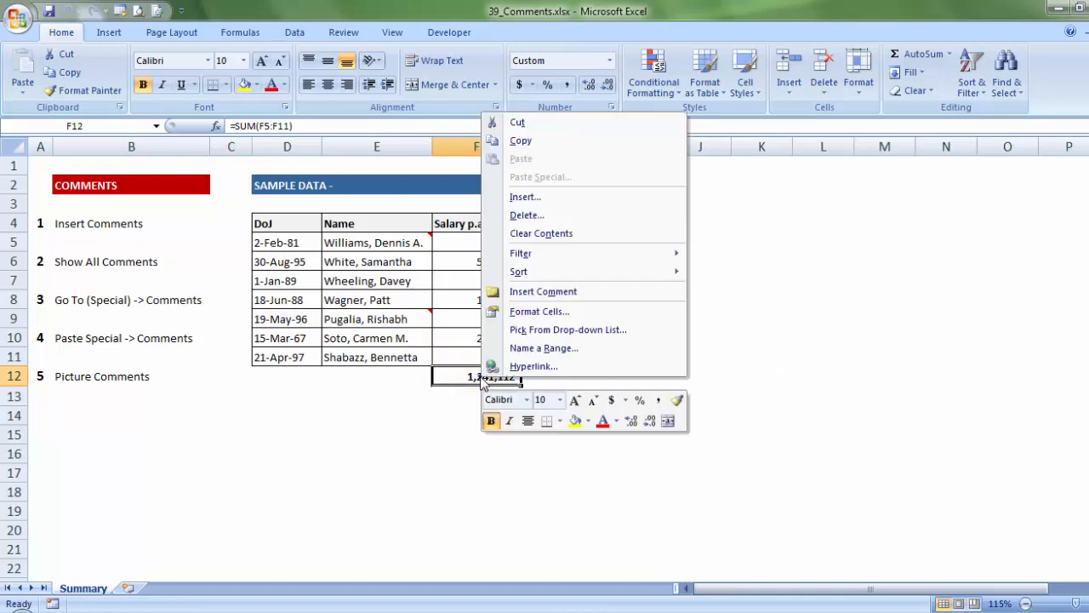
click(526, 293)
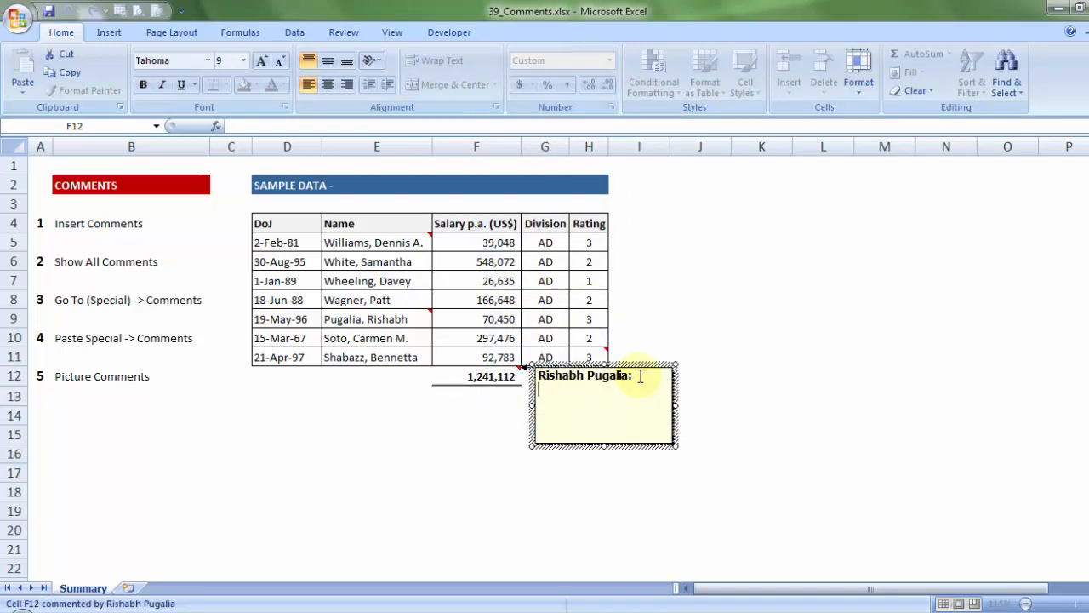
drag(640, 376, 481, 353)
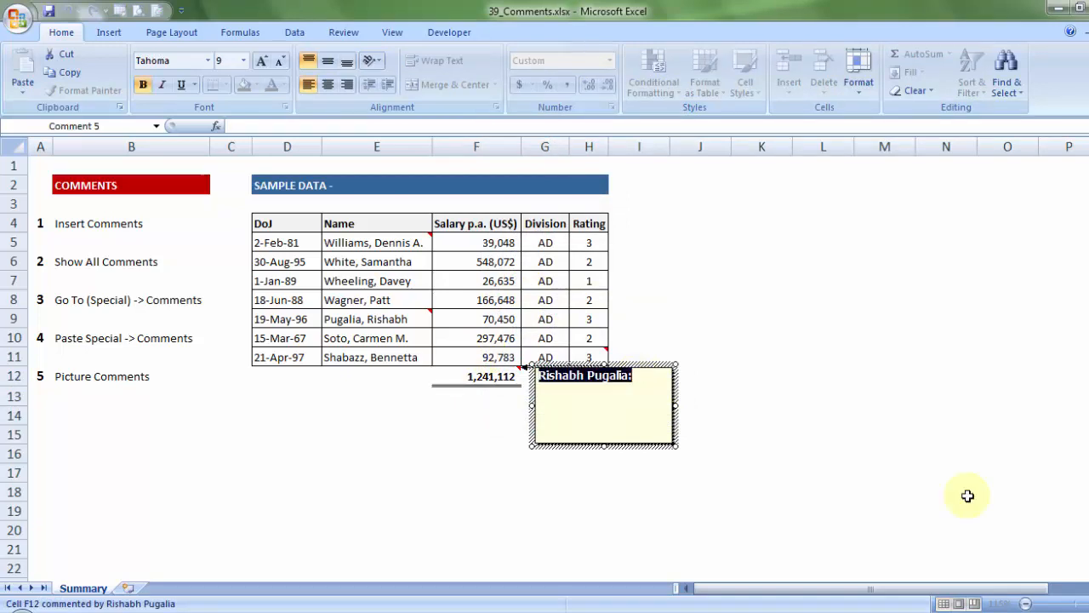
key(BackSpace)
text(Pg 2)
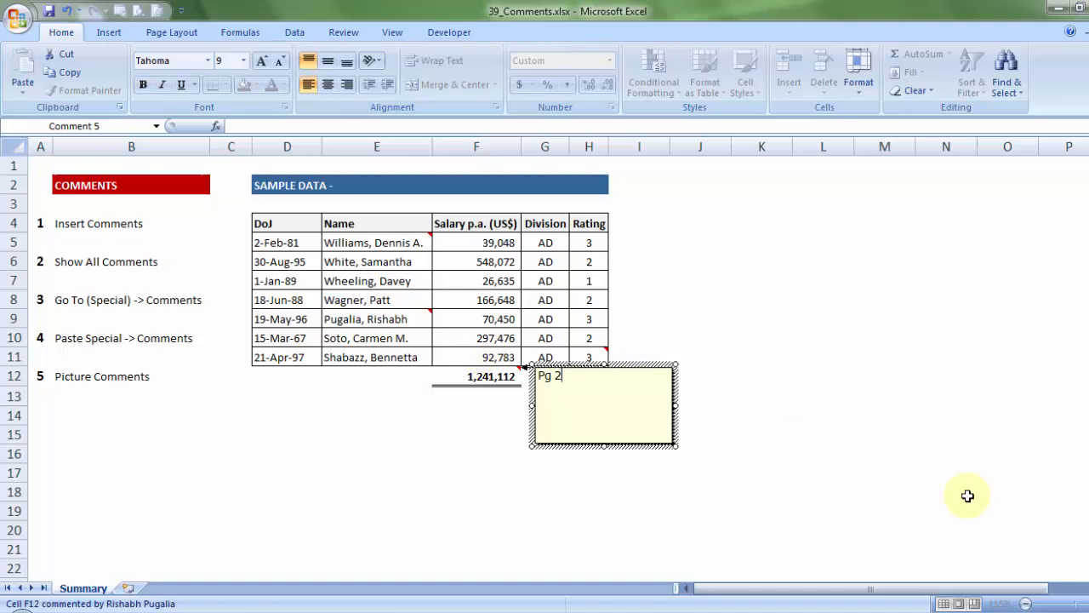
text(3 of Final Report)
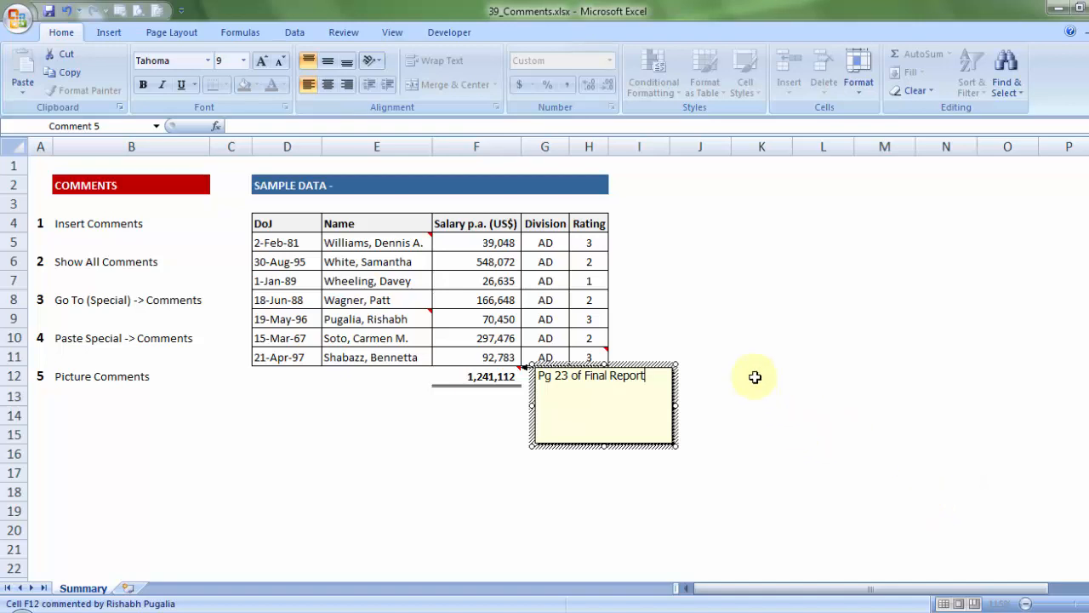
click(754, 343)
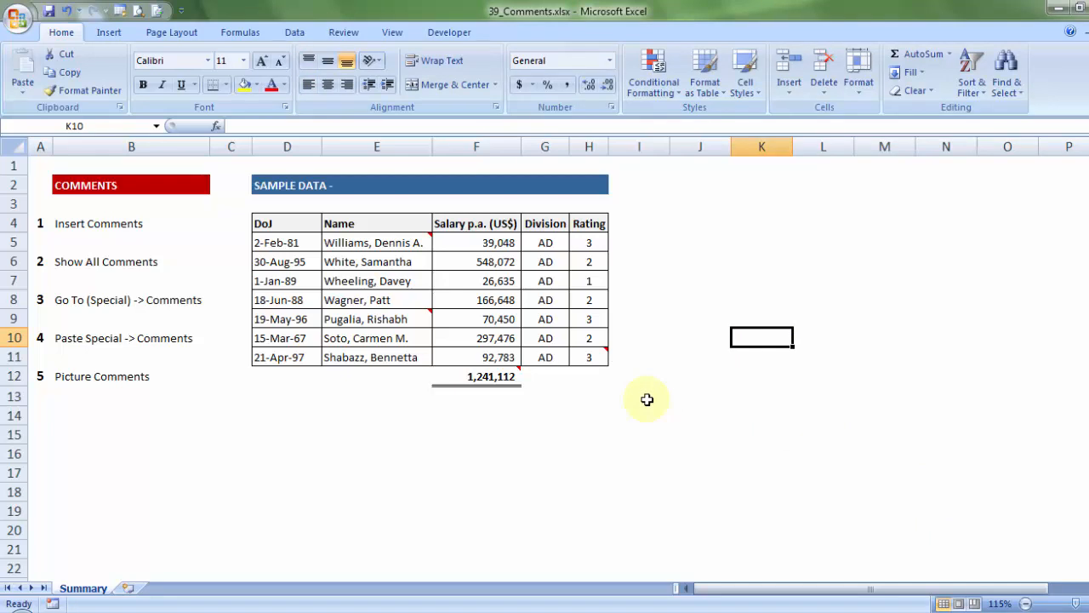
- Set the comment on the salary total in F12 to stay permanently displayed
mouse_move(521, 376)
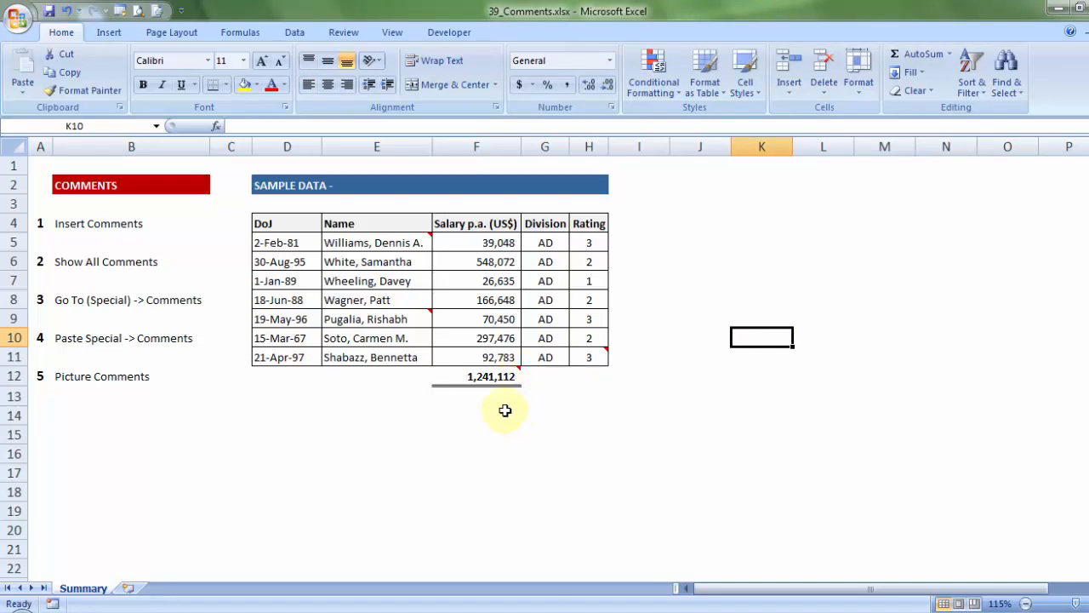
mouse_move(484, 377)
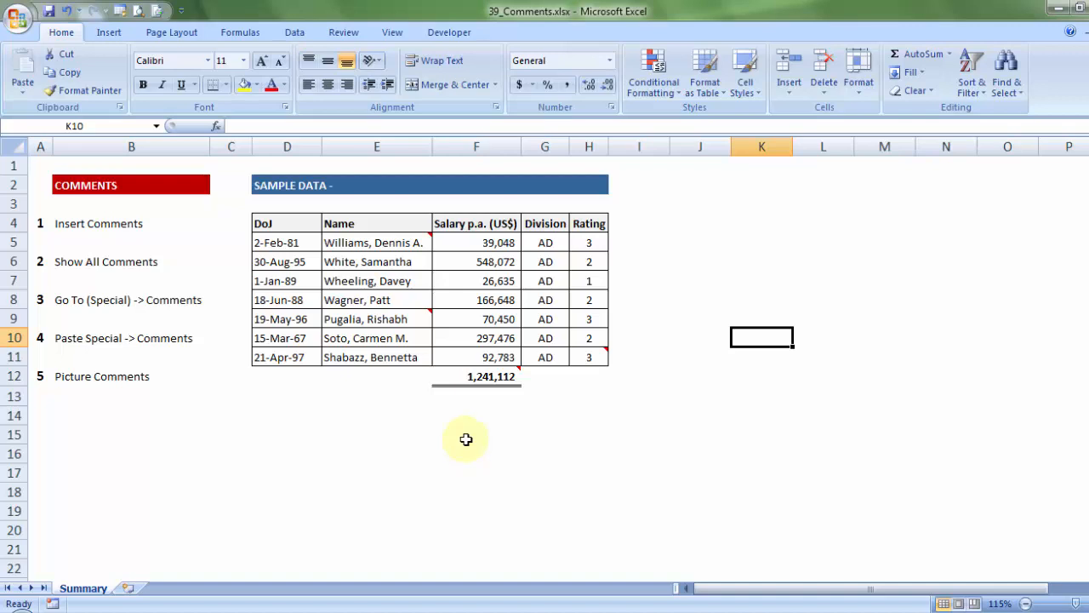
click(473, 376)
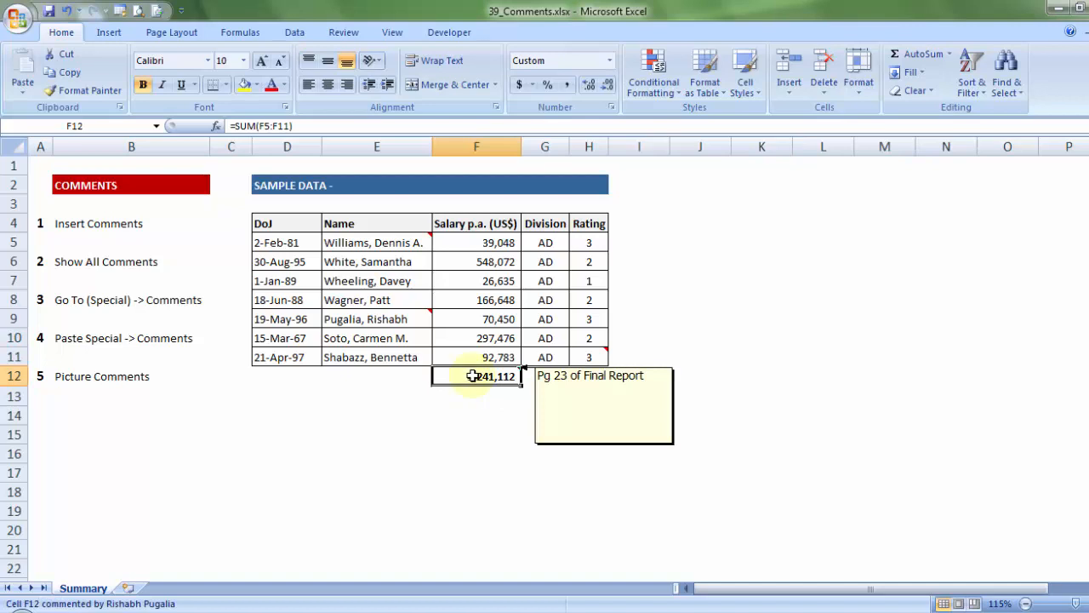
right_click(474, 380)
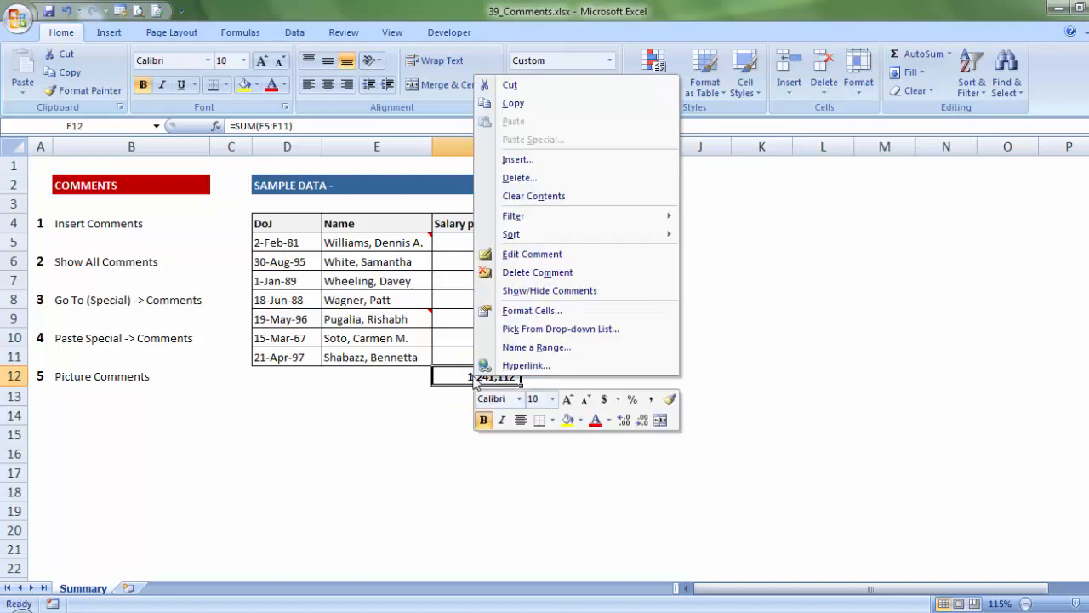
click(514, 292)
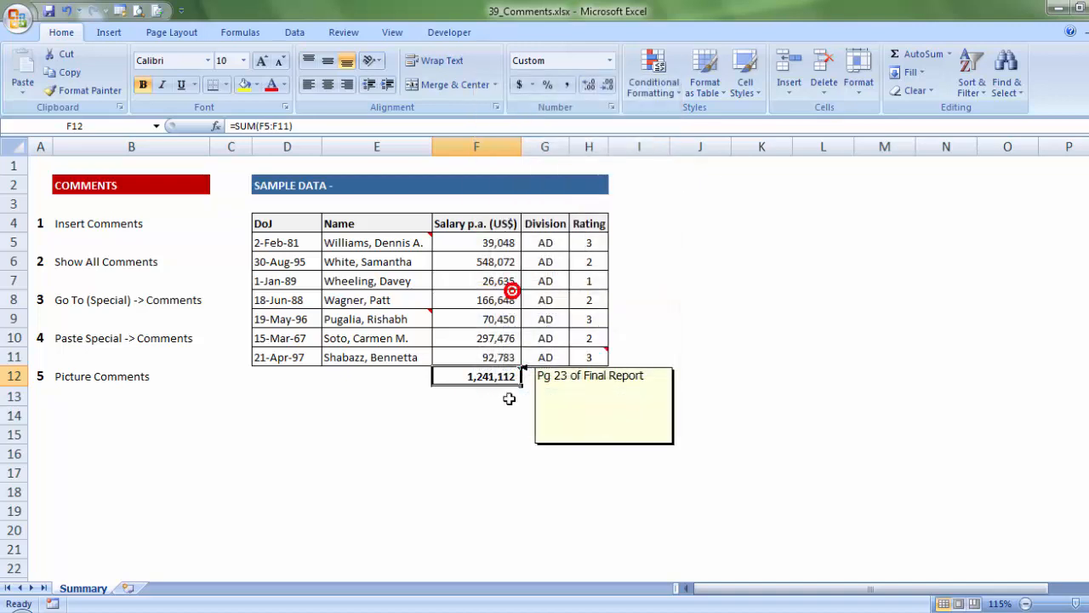
click(504, 457)
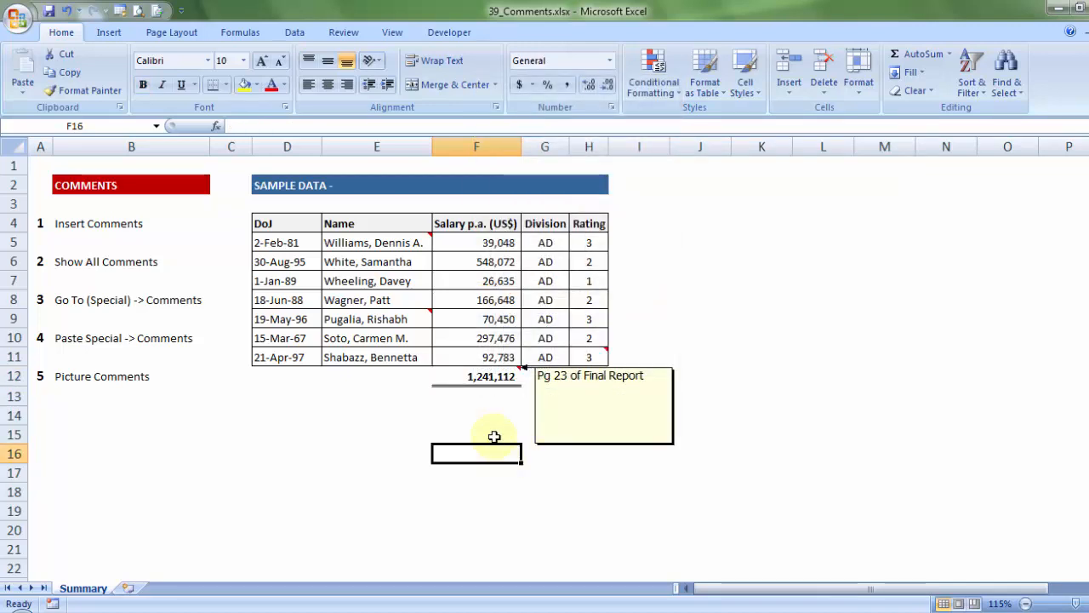
- Hide the permanently displayed comment on cell F12
click(468, 377)
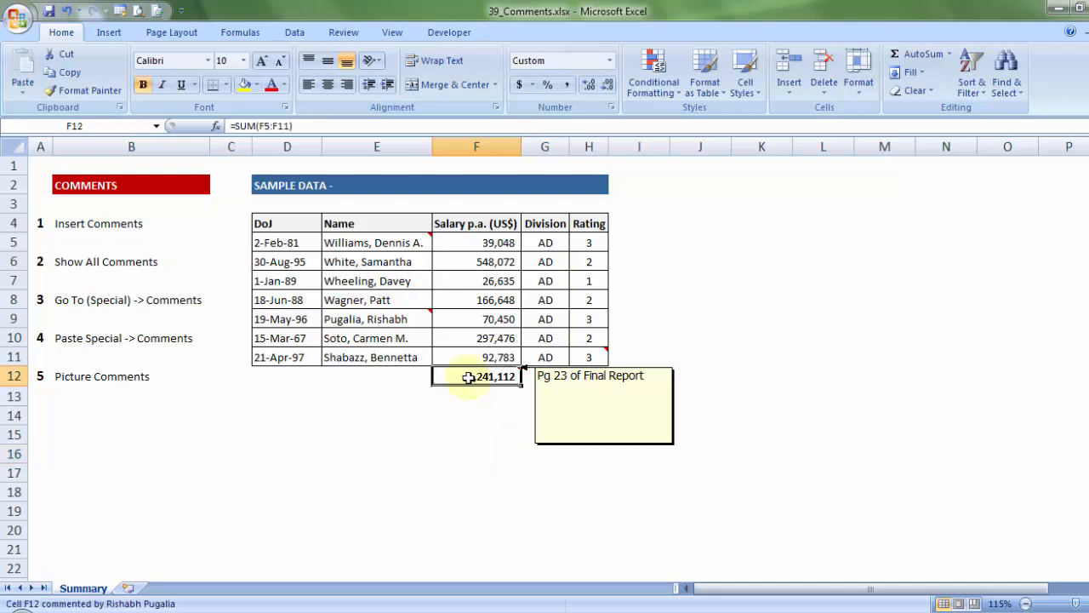
right_click(468, 377)
click(502, 294)
click(439, 491)
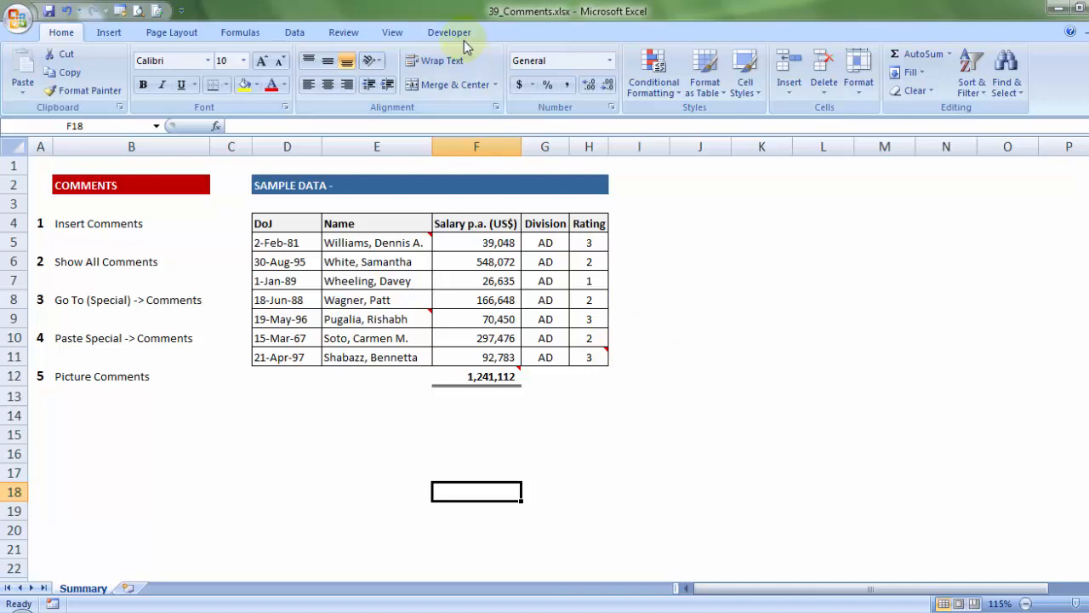
- Show all comments on the sheet at once to view them, and hide them all again
click(347, 32)
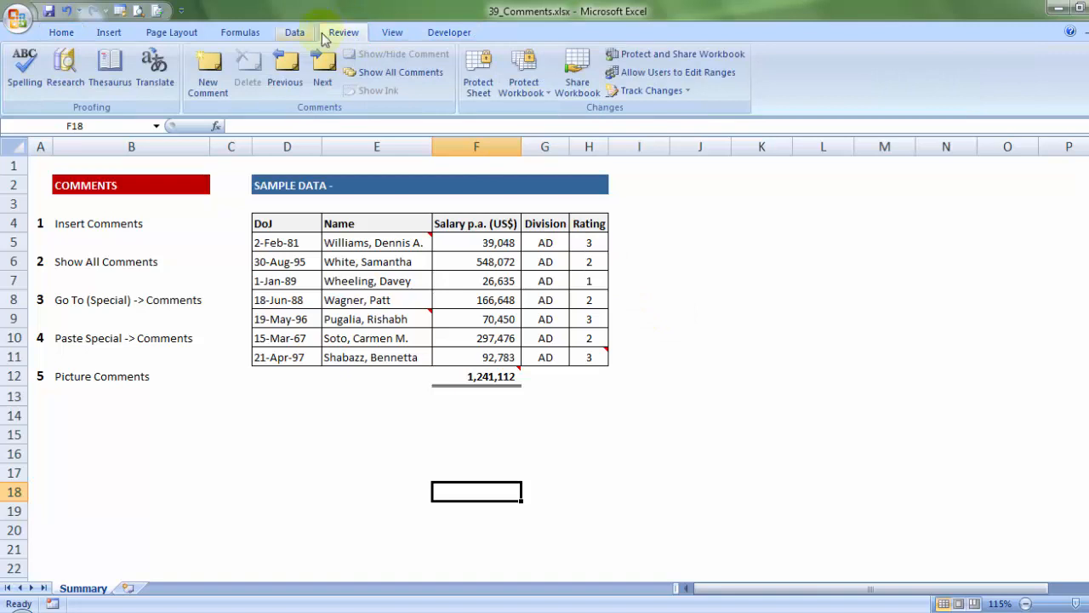
click(401, 76)
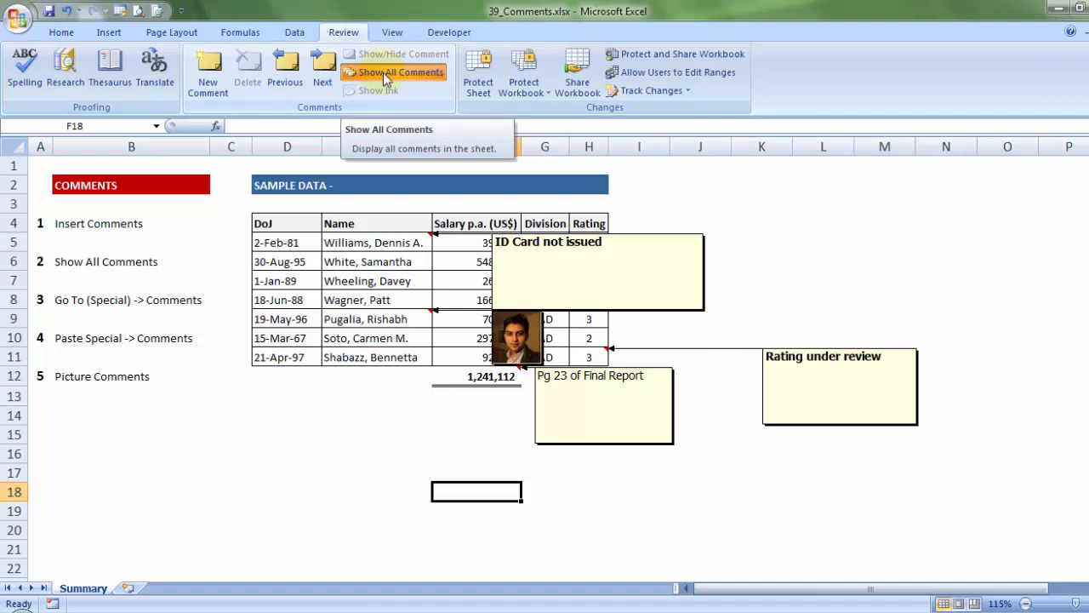
click(411, 73)
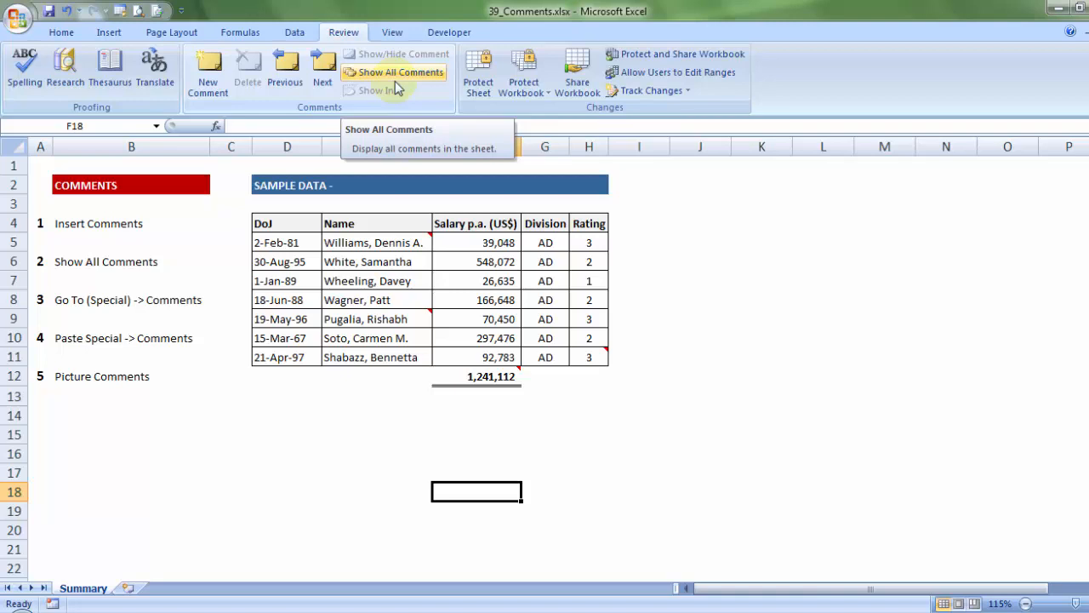
mouse_move(489, 375)
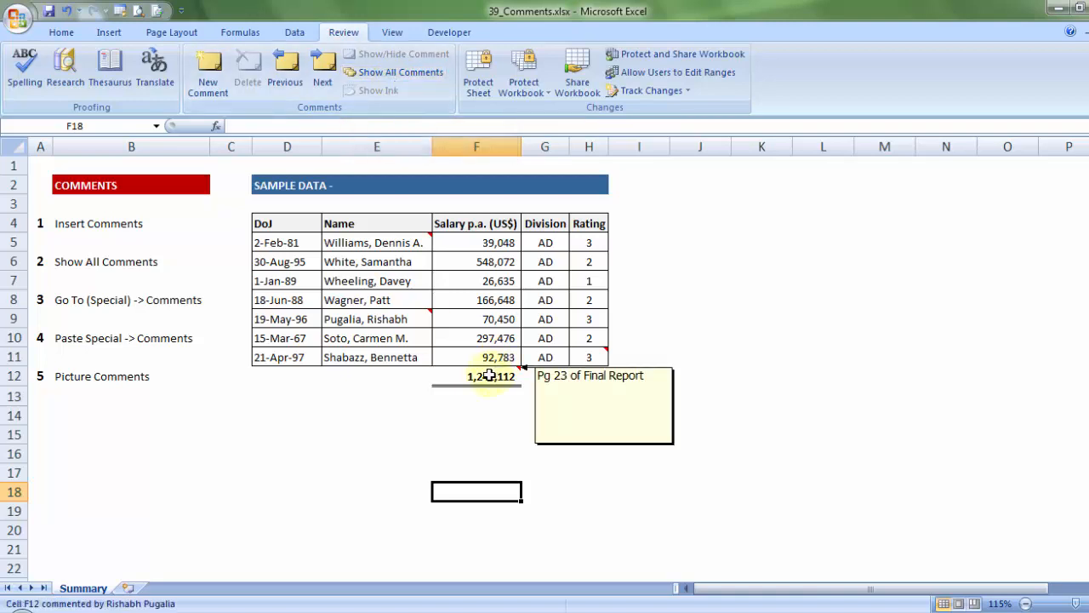
click(343, 419)
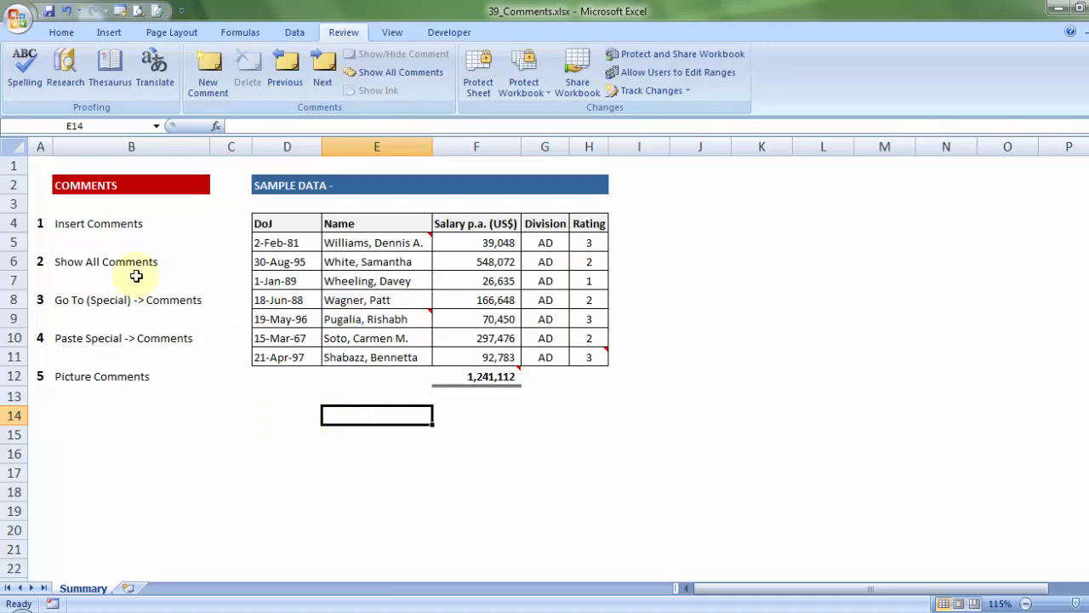
click(303, 392)
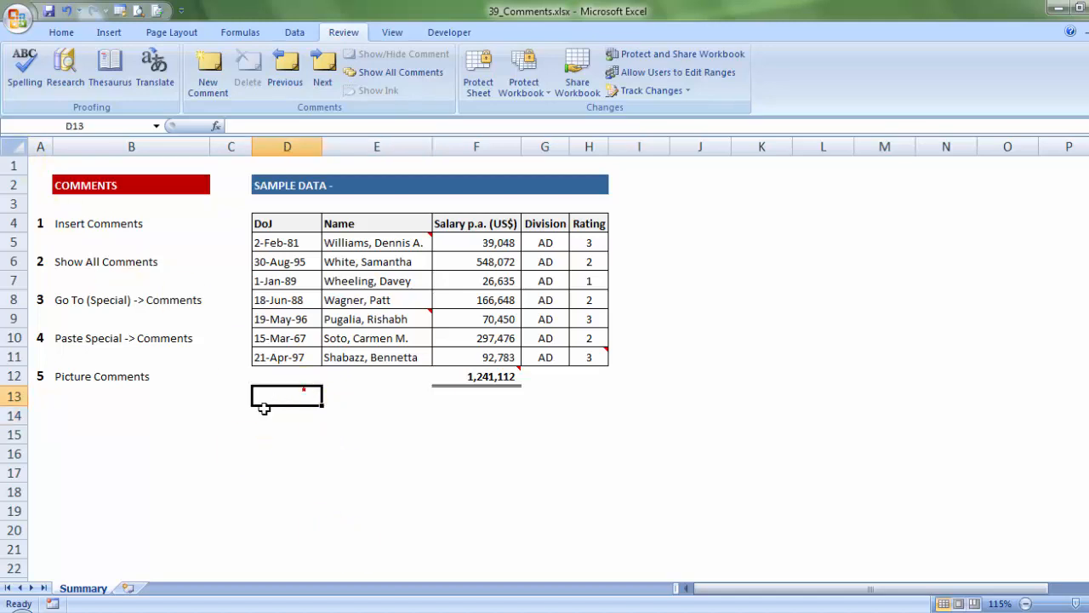
click(250, 431)
click(296, 410)
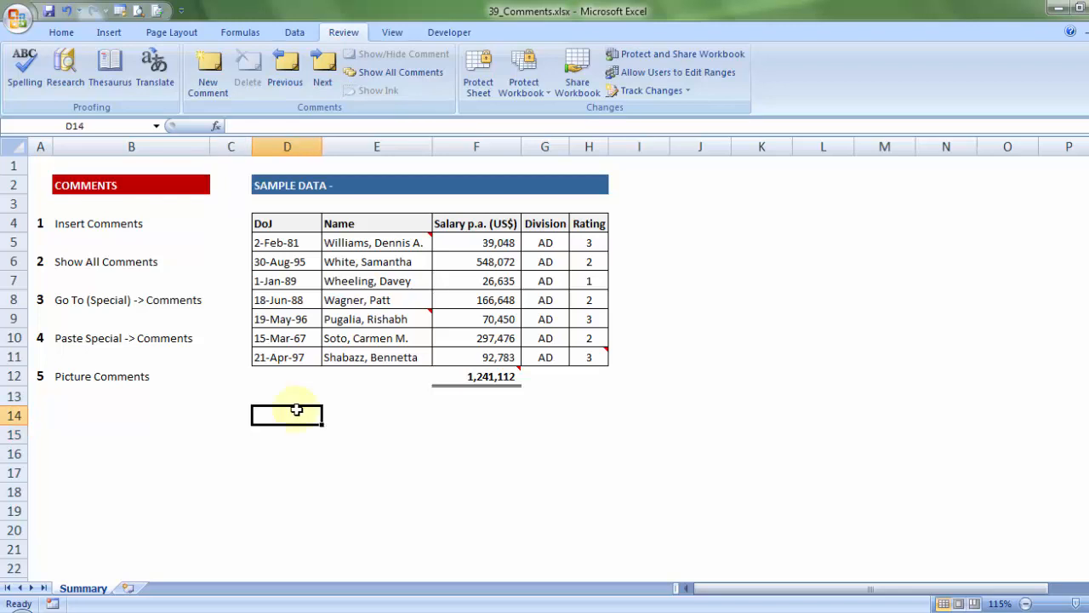
key(ctrl+a)
click(333, 414)
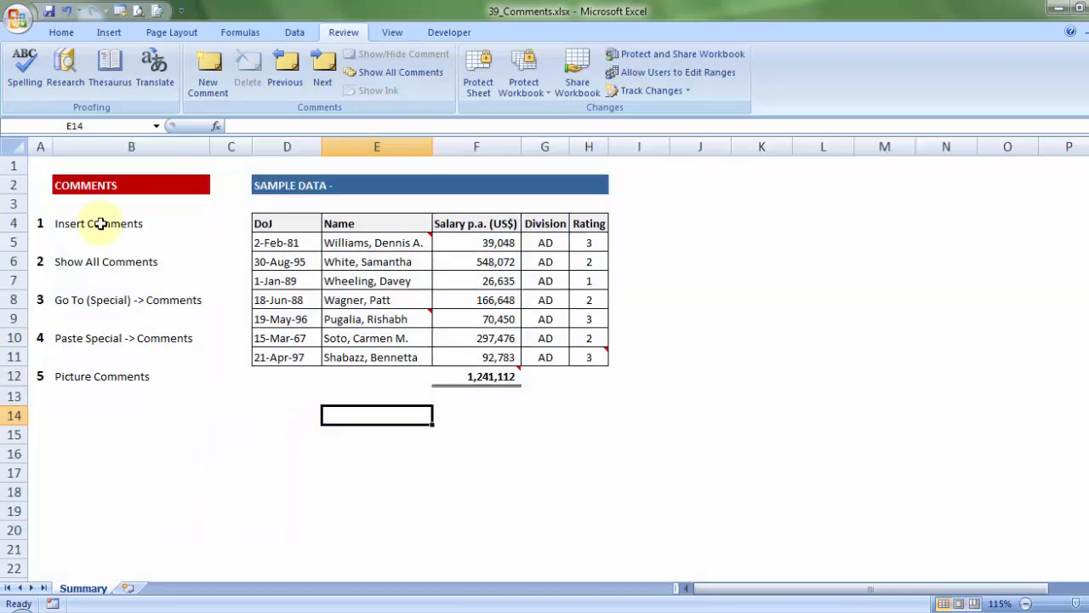
- Select every cell containing a comment across the entire sheet using Go To Special with the Comments option
click(23, 152)
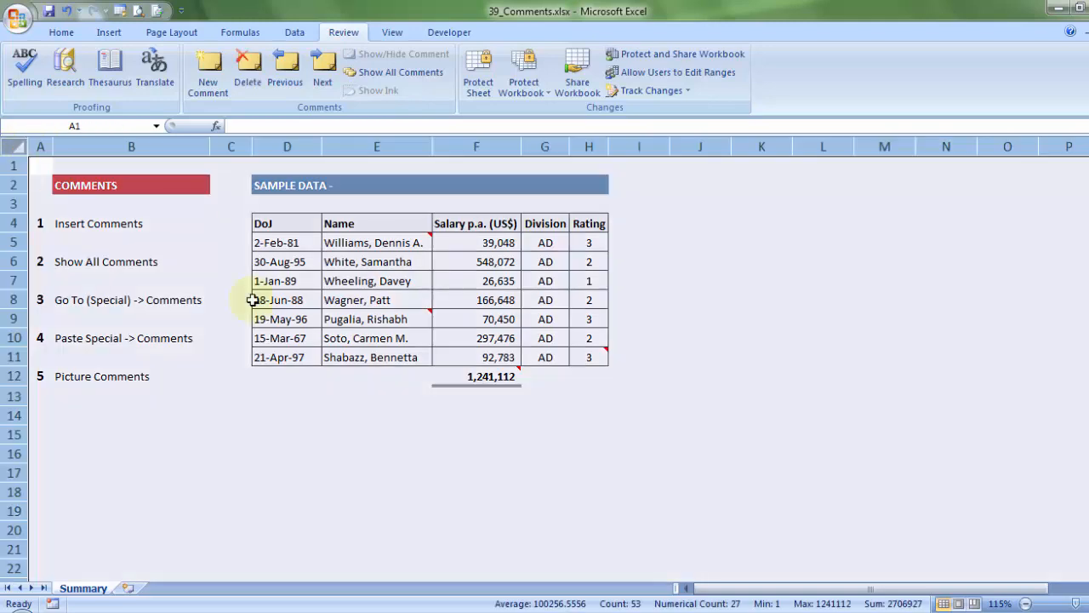
key(ctrl+g)
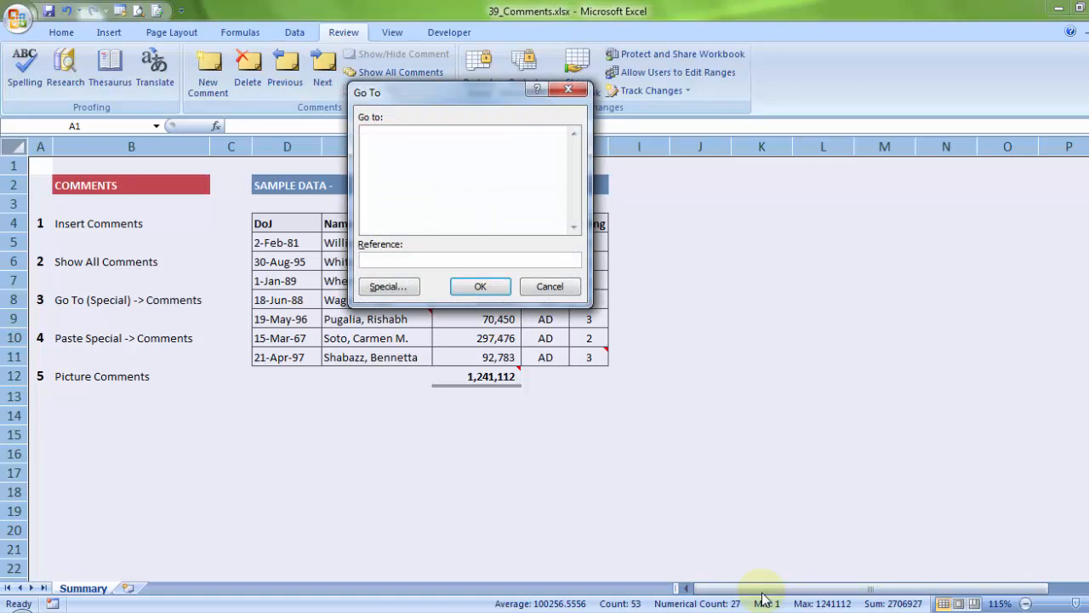
click(383, 288)
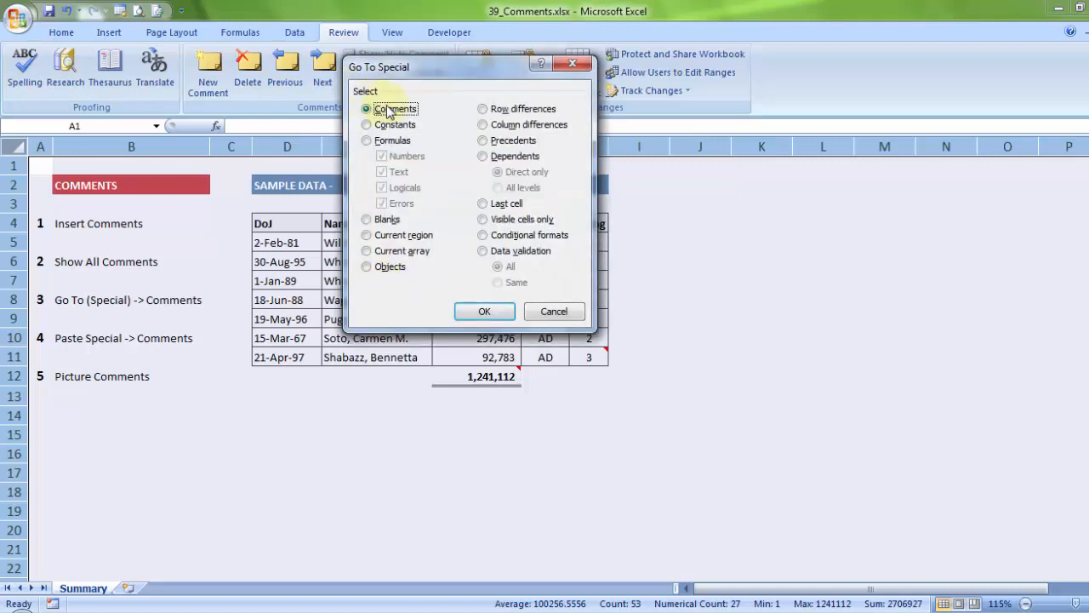
click(487, 312)
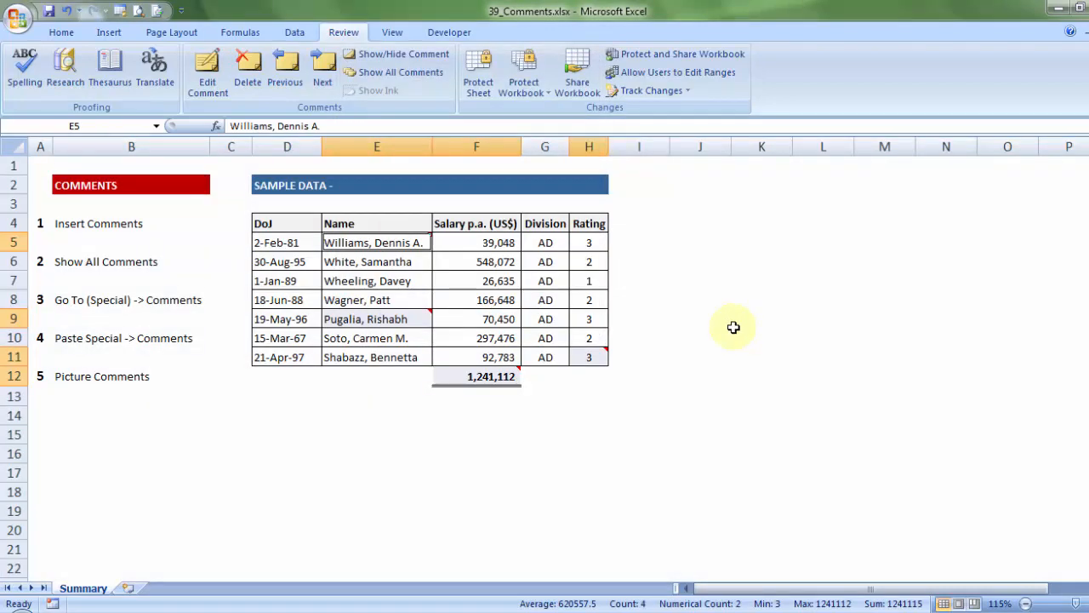
- Fill the selected commented cells with yellow
click(61, 34)
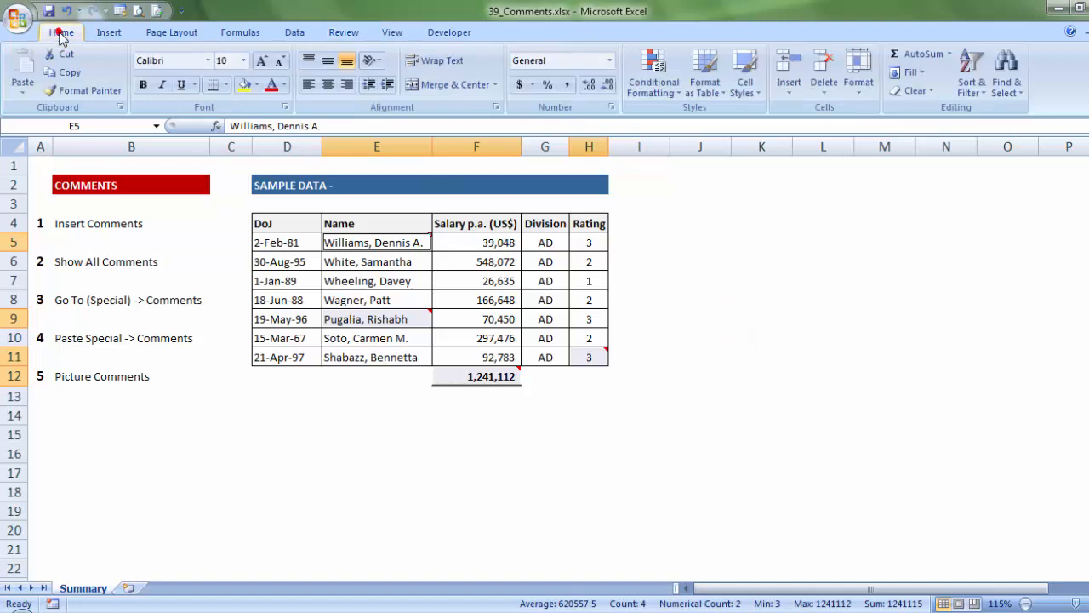
click(255, 85)
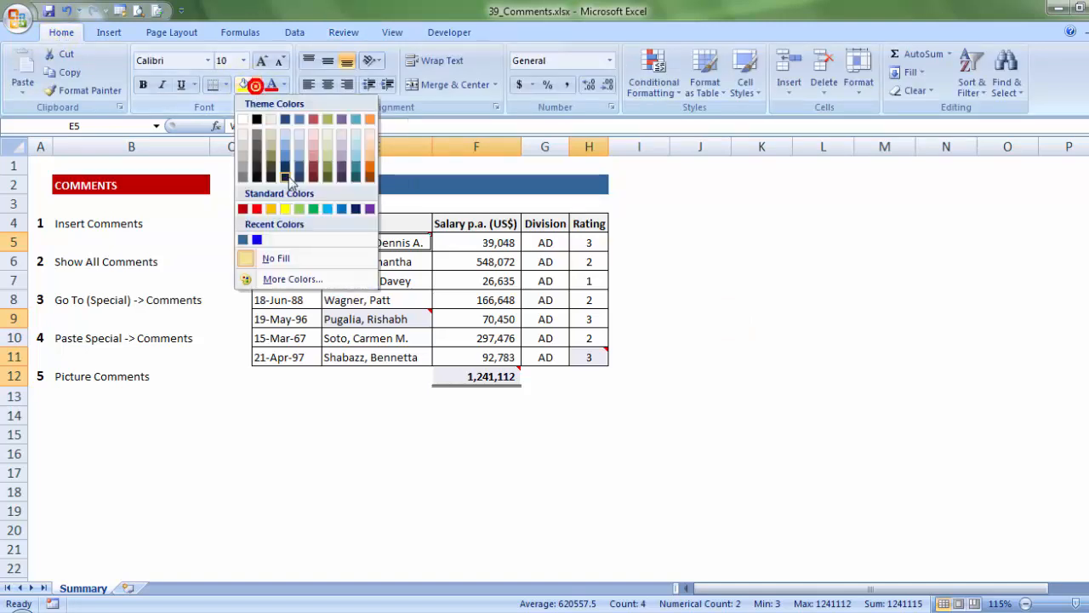
click(287, 209)
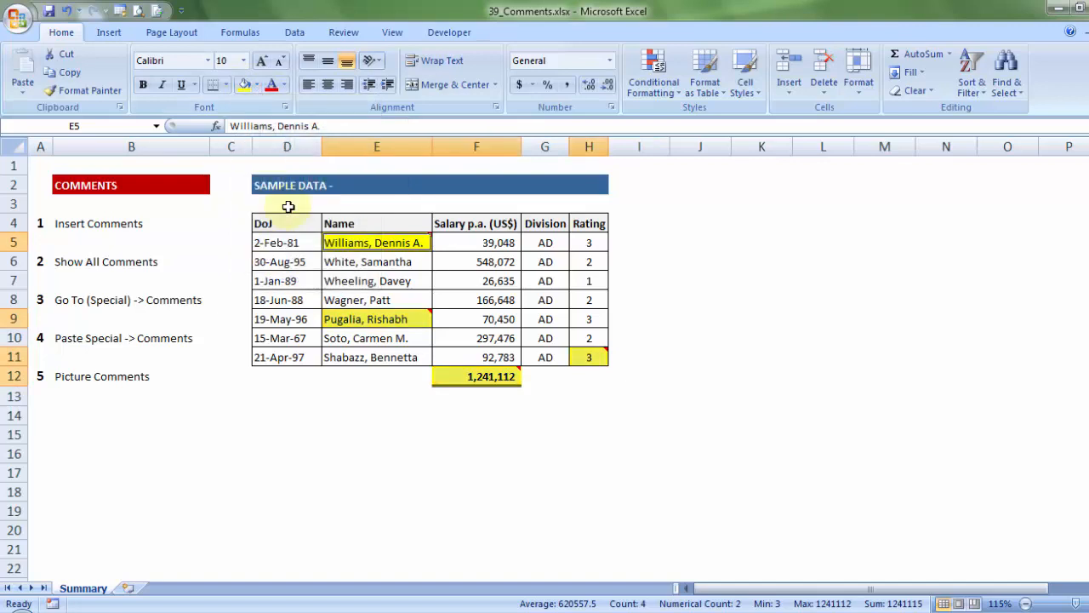
- Remove the yellow fill from all commented cells in the sample data
click(399, 466)
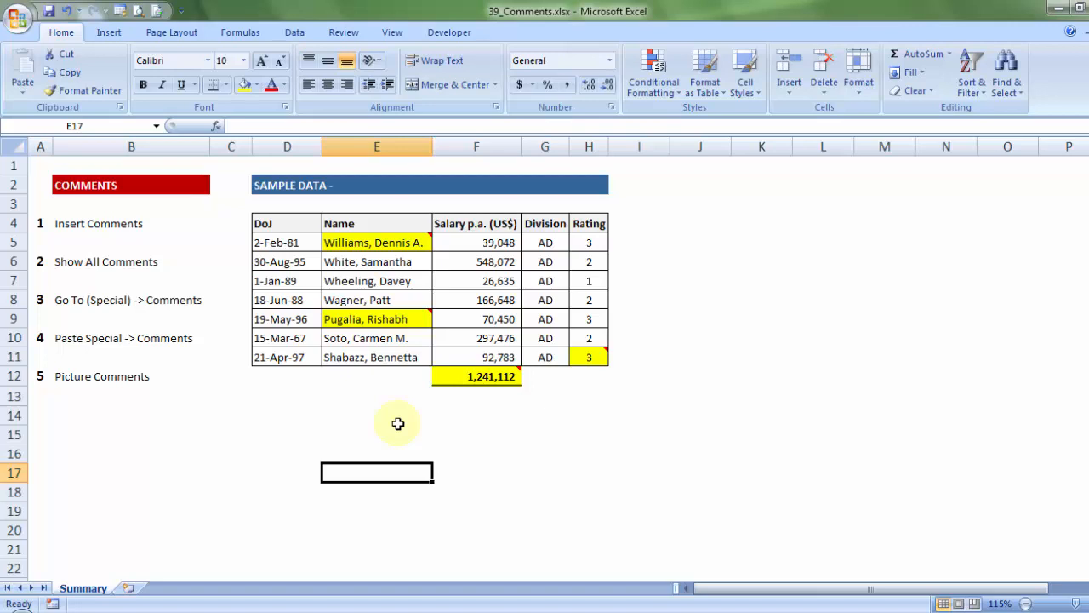
click(357, 389)
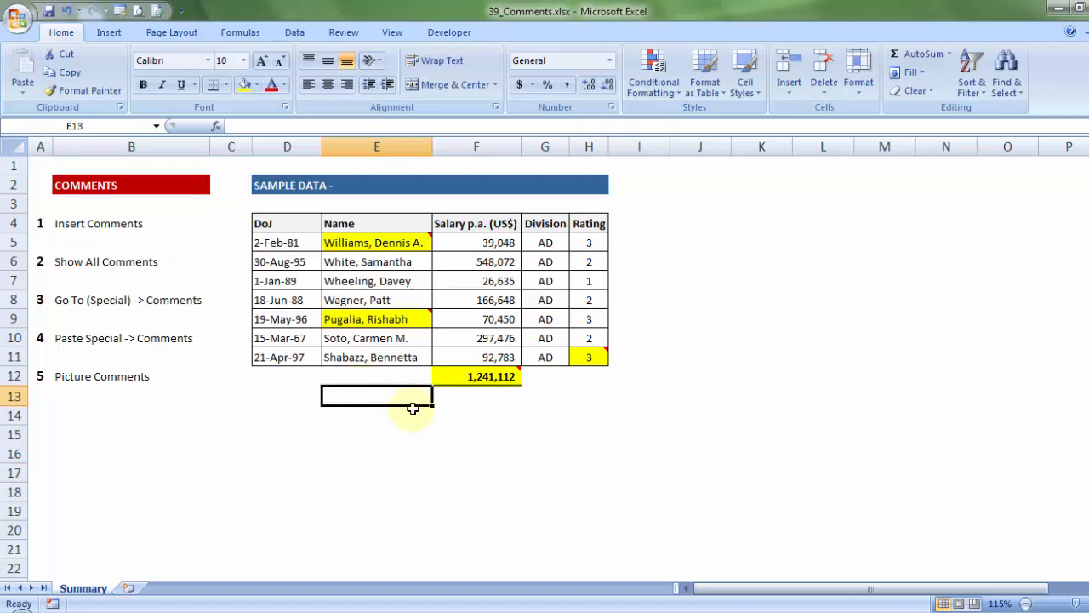
key(ctrl+shift+o)
click(386, 388)
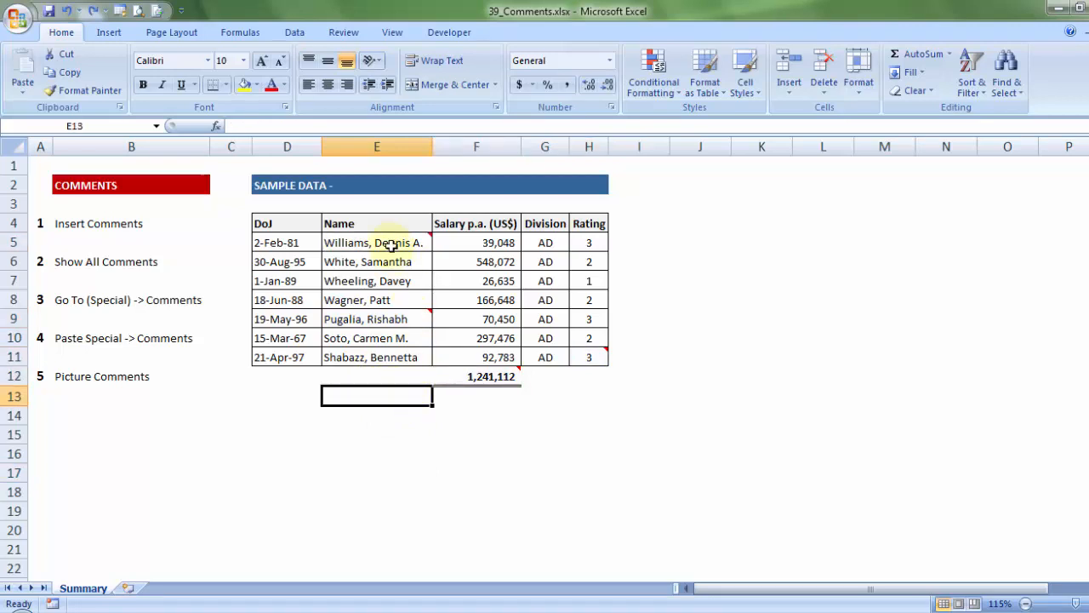
- Try copying cell E5 and pasting it normally onto E8, and undo the paste
mouse_move(390, 245)
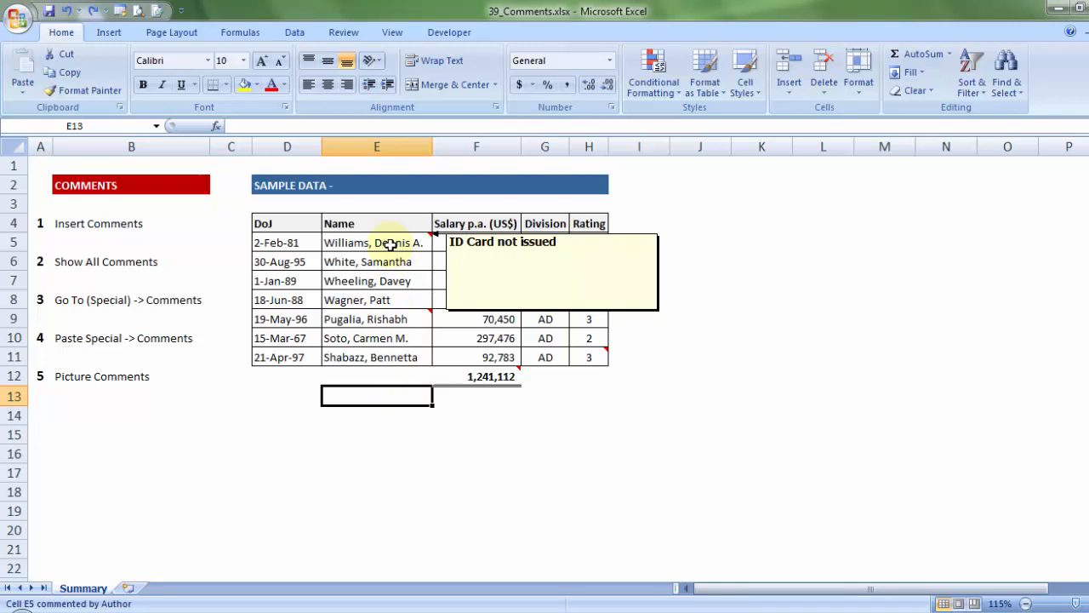
click(390, 245)
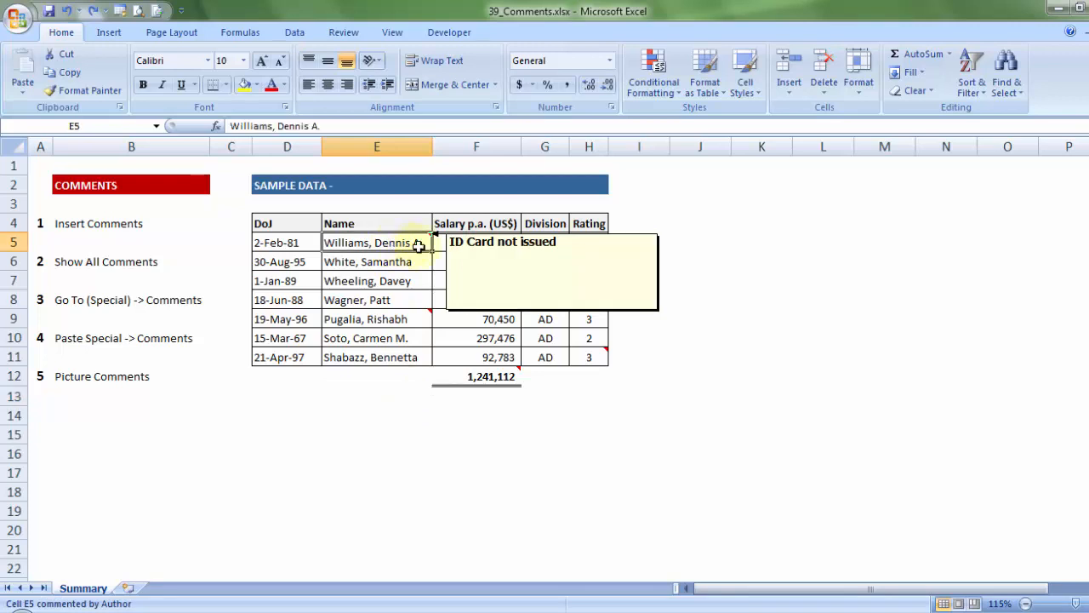
mouse_move(391, 242)
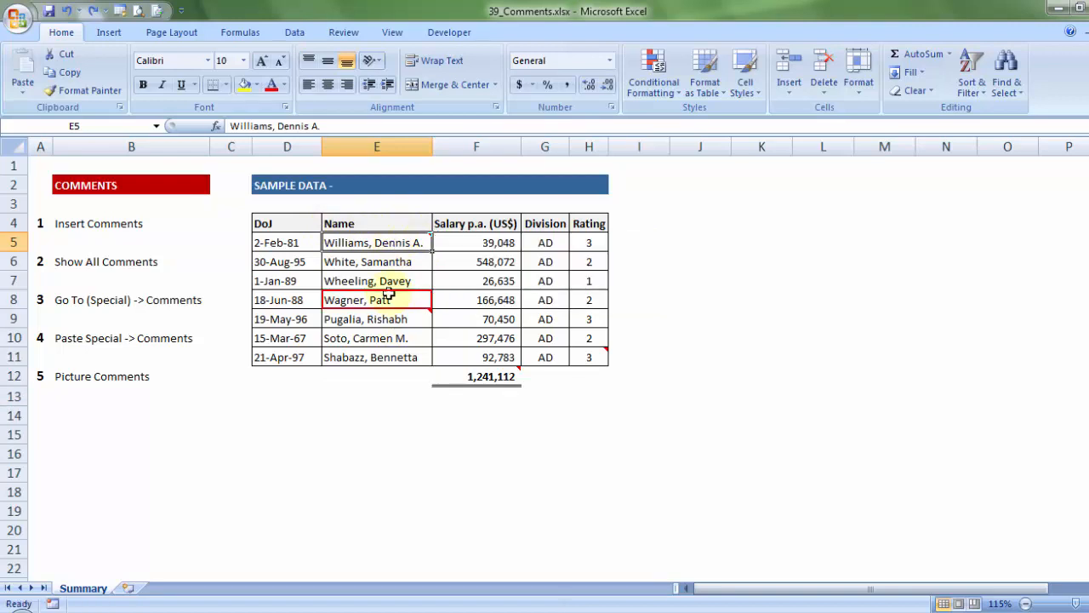
right_click(392, 242)
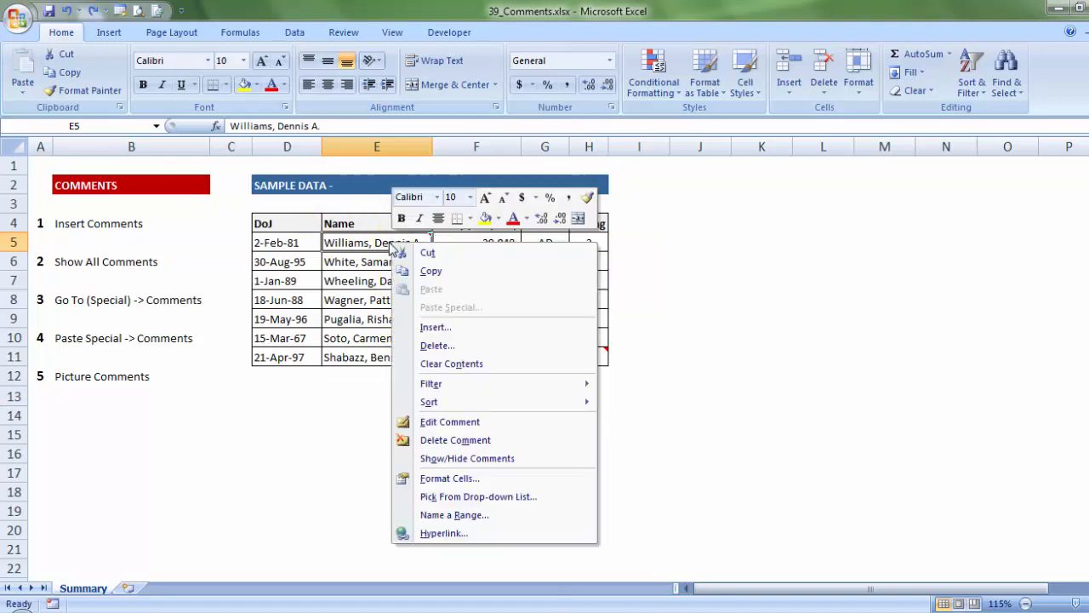
click(412, 271)
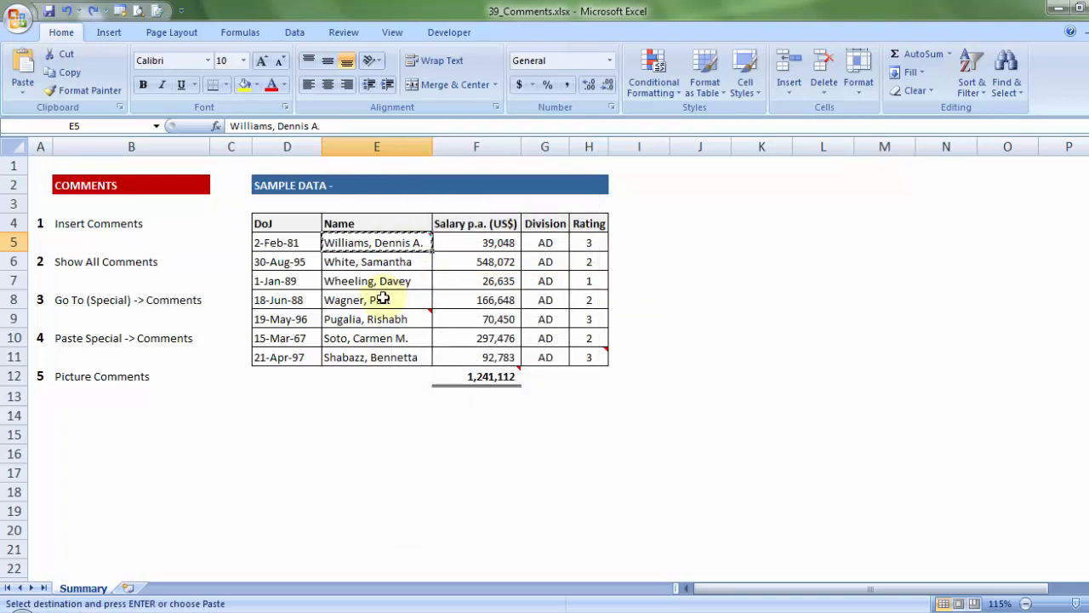
click(382, 298)
right_click(383, 297)
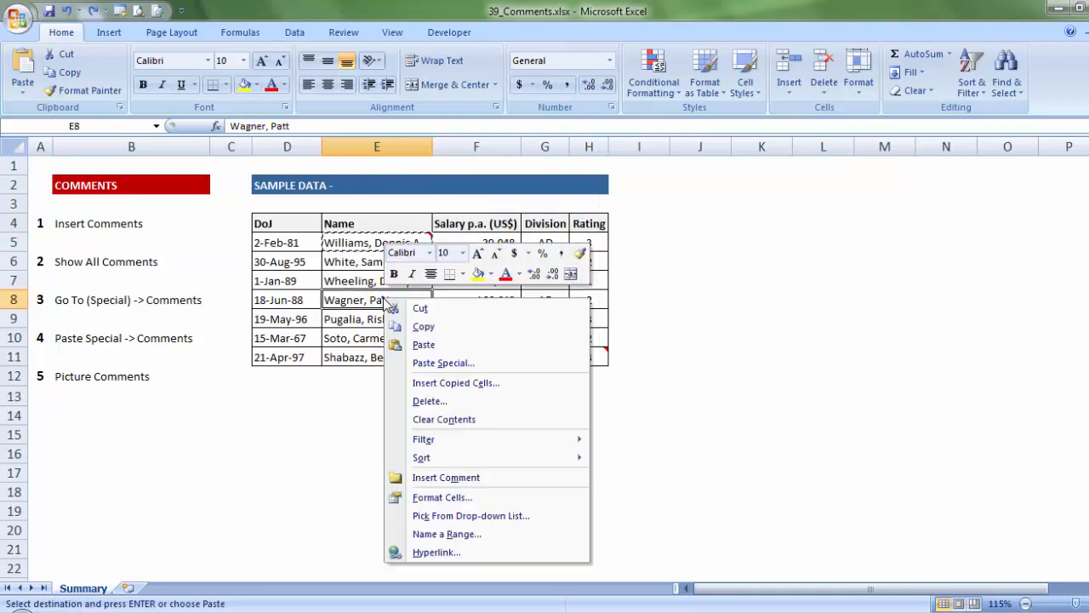
click(424, 346)
mouse_move(397, 290)
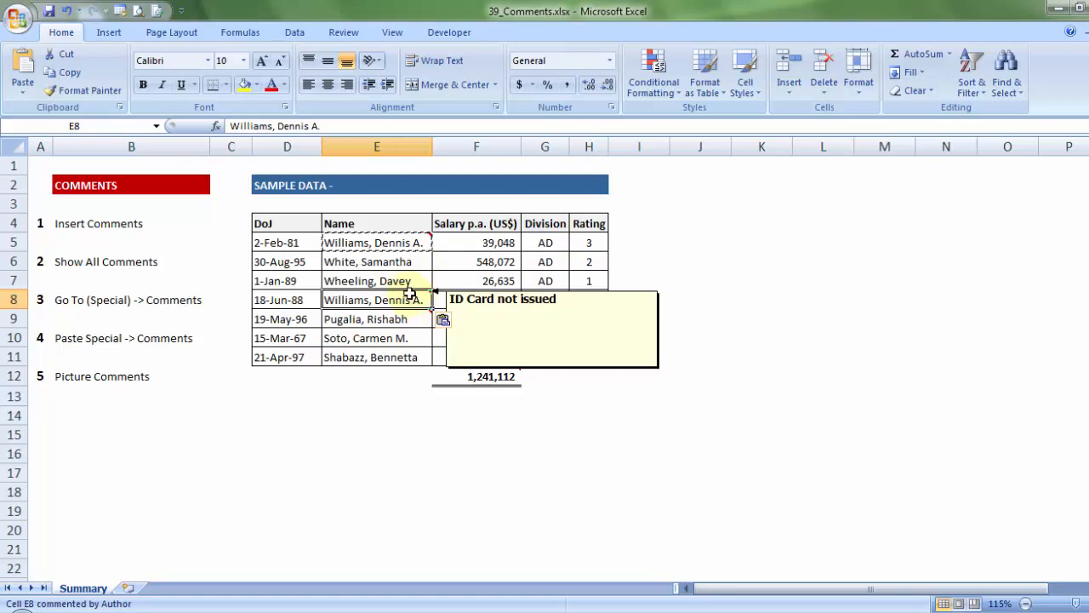
key(ctrl+z)
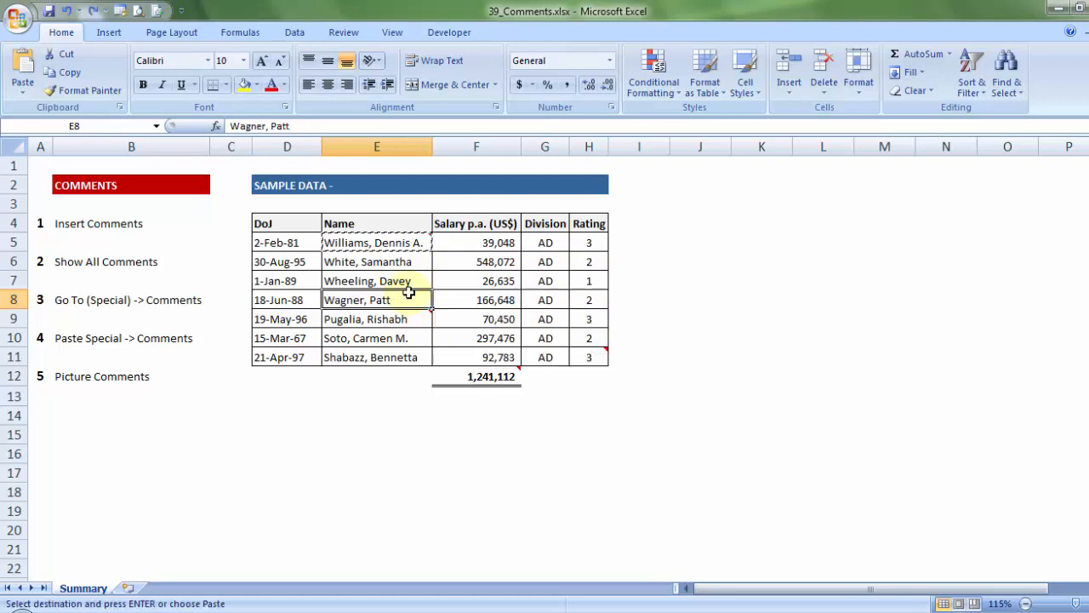
- Copy cell E5 and paste only its comment onto E8 using Paste Special with the Comments option
click(382, 243)
right_click(385, 246)
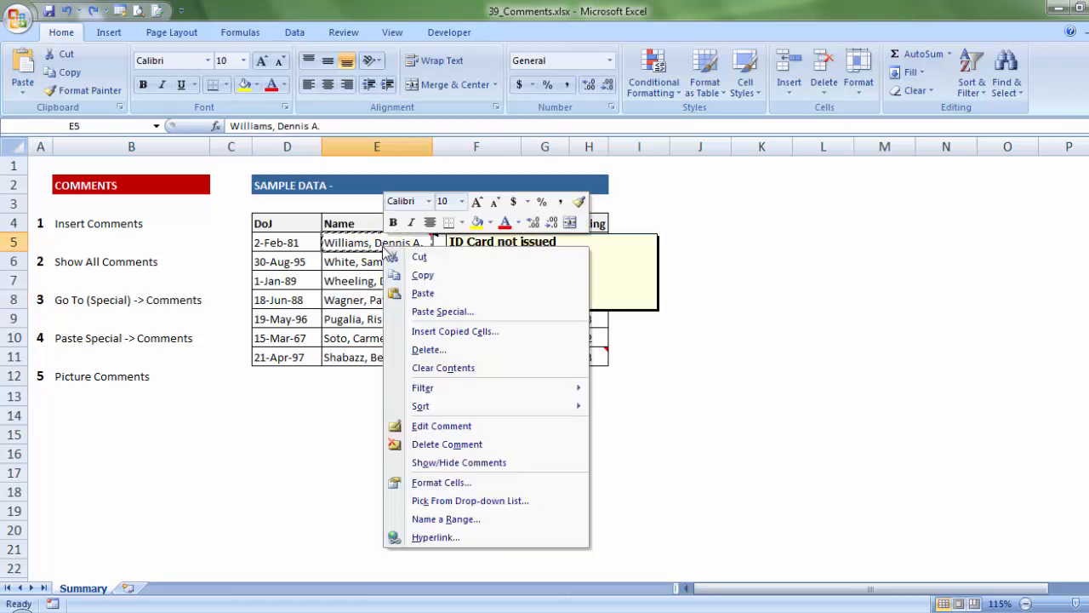
click(418, 274)
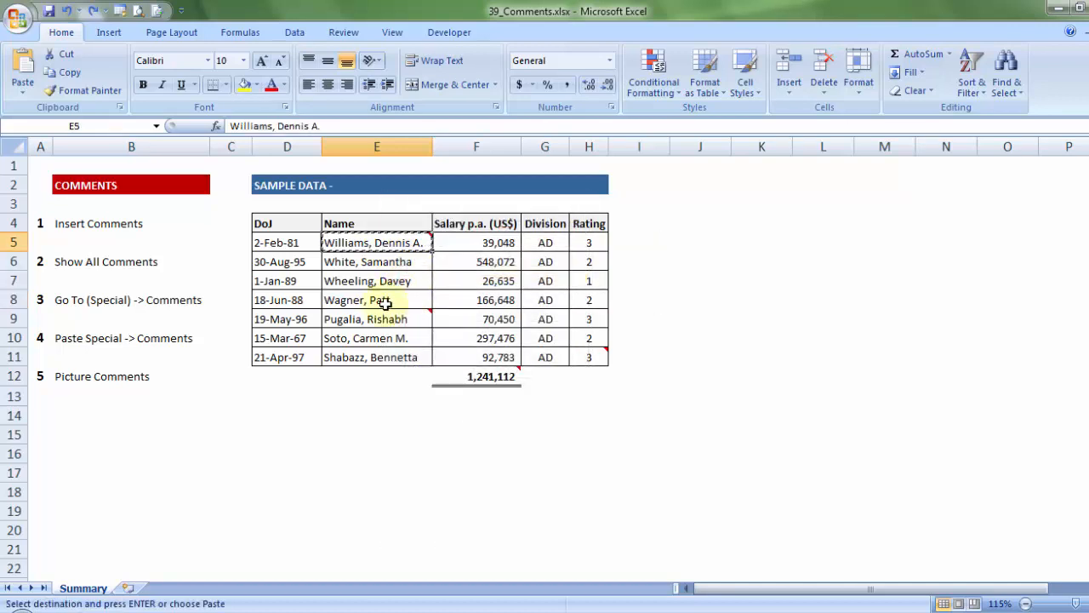
click(385, 302)
right_click(385, 303)
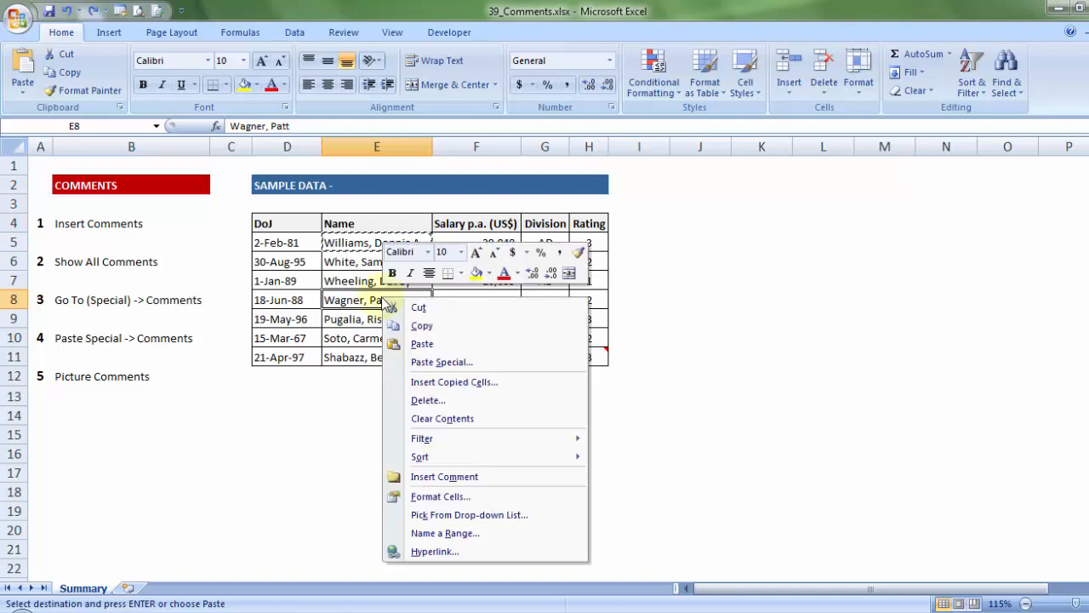
click(428, 364)
drag(366, 239, 553, 130)
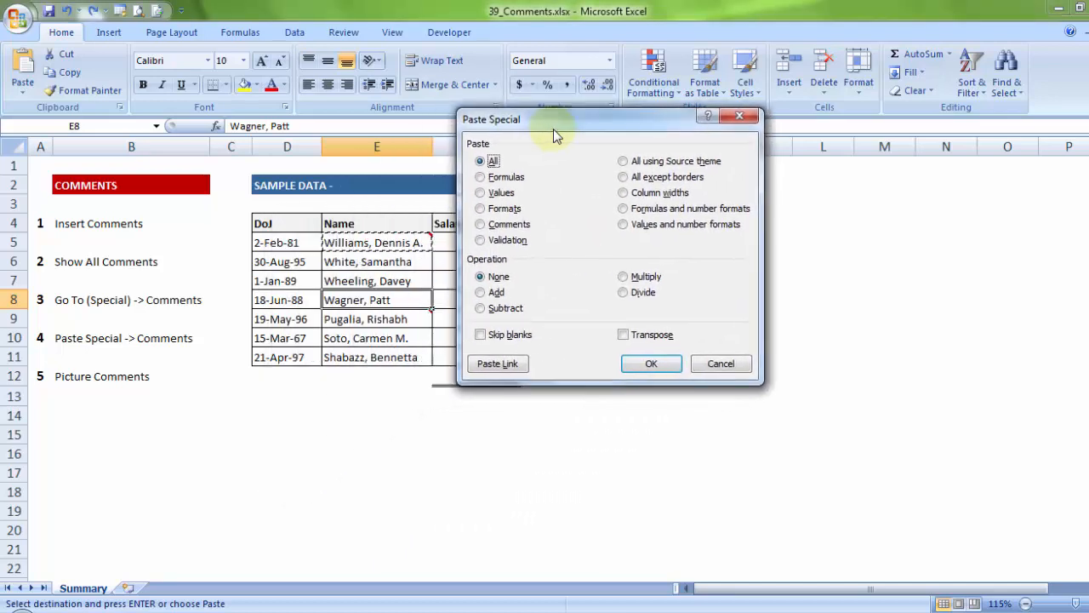
click(514, 223)
click(652, 362)
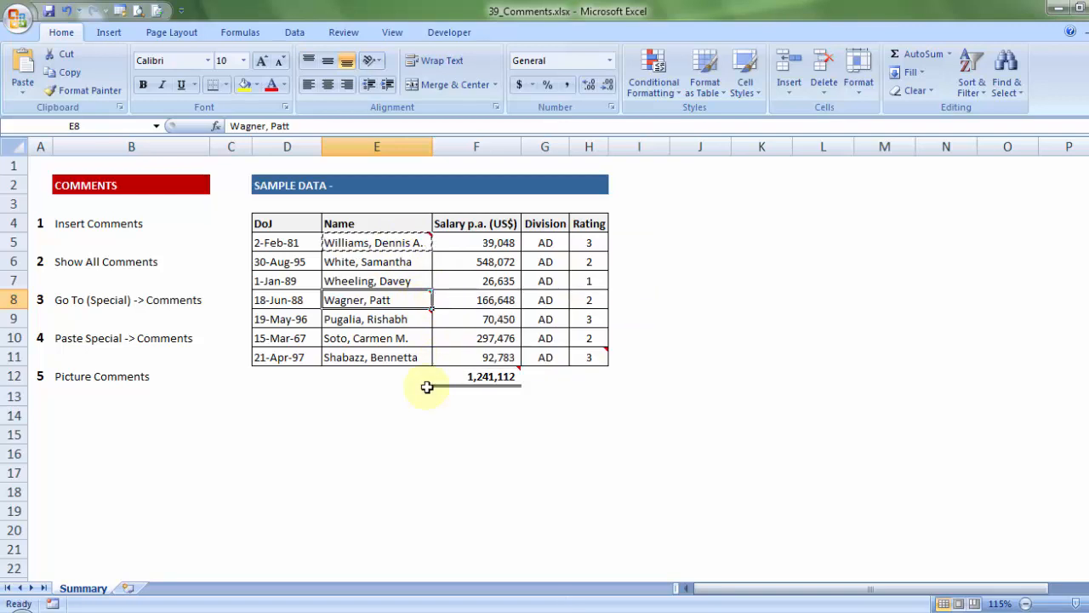
- Open the comment on cell E5 for editing and copy its whole text, "ID Card not issued"
click(403, 238)
right_click(403, 239)
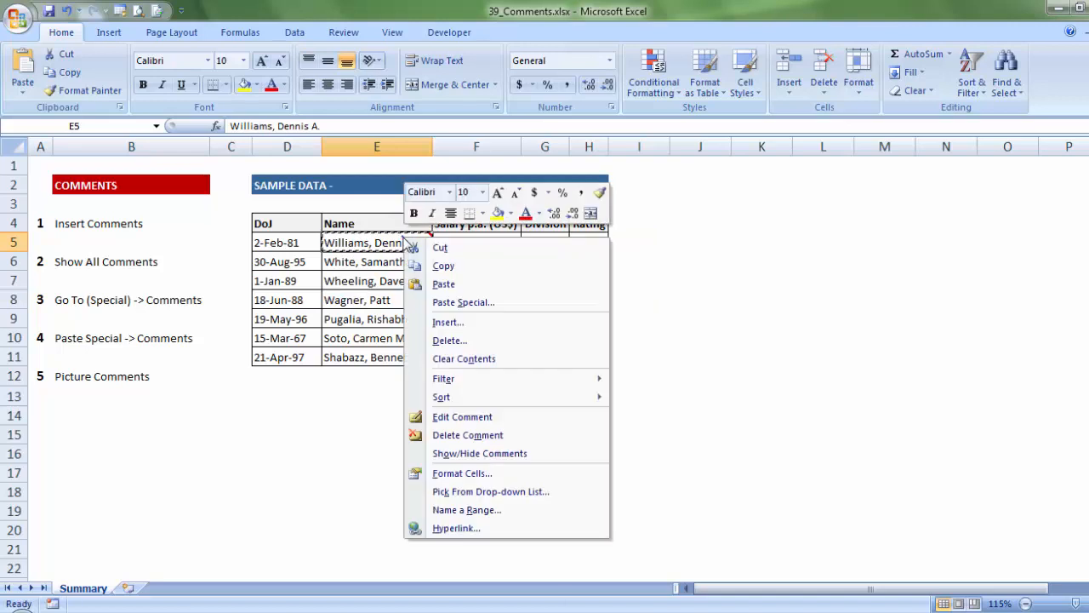
click(464, 417)
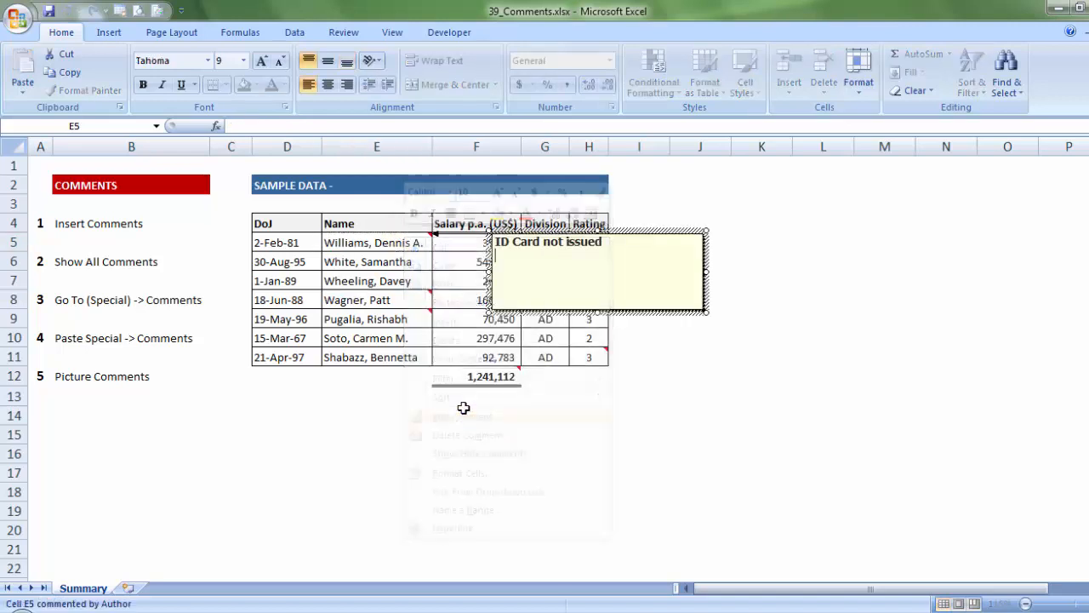
drag(604, 243, 516, 249)
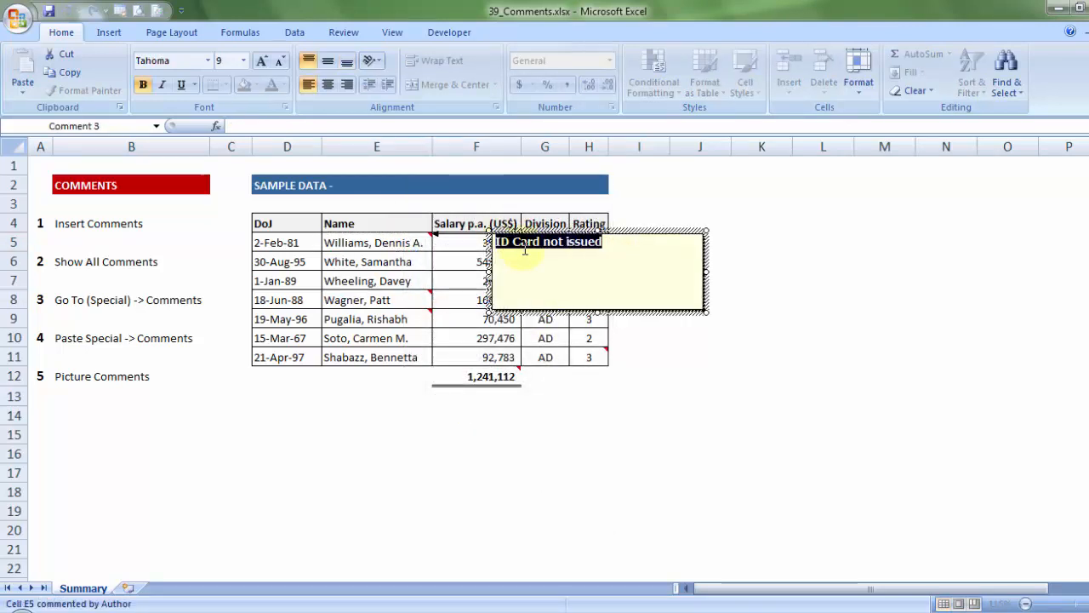
right_click(525, 248)
click(545, 274)
- Insert a comment on cell E6 and replace its default author name with the copied text "ID Card not issued"
click(391, 259)
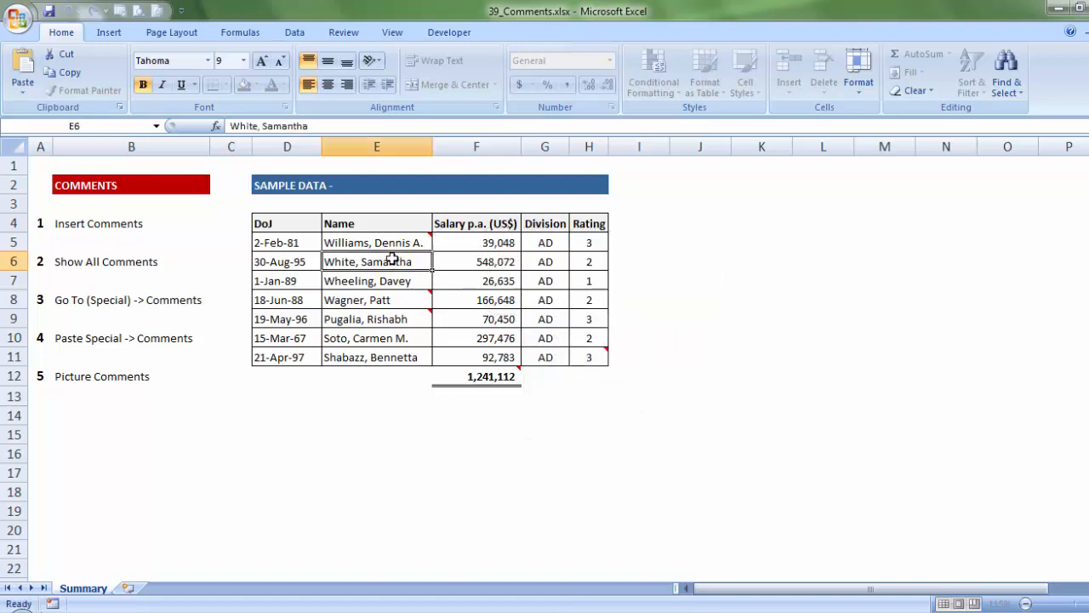
right_click(394, 257)
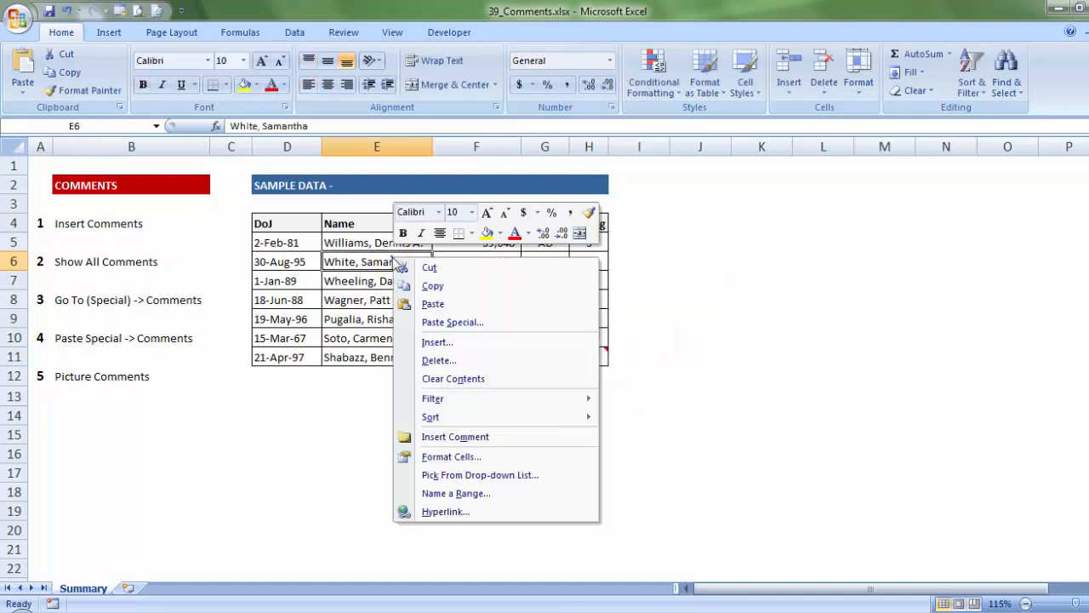
click(464, 436)
drag(549, 263, 452, 264)
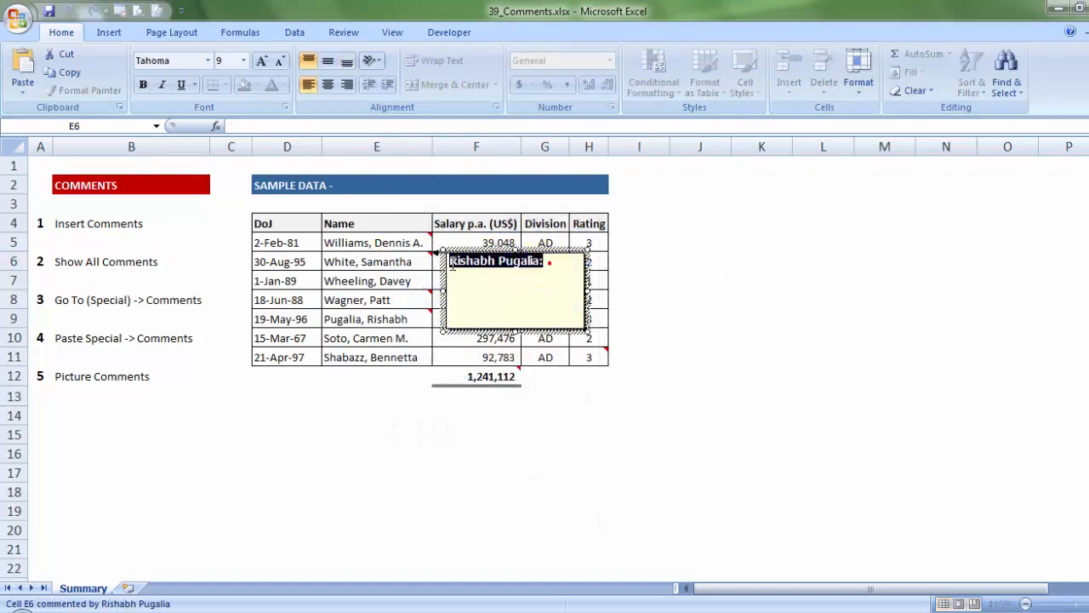
right_click(452, 265)
click(477, 311)
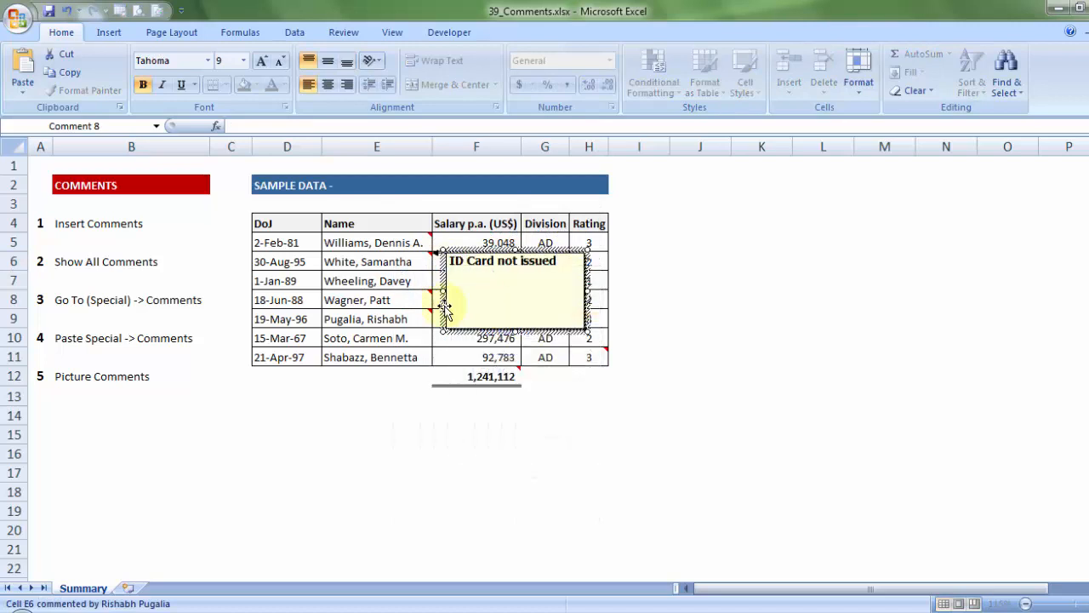
click(397, 265)
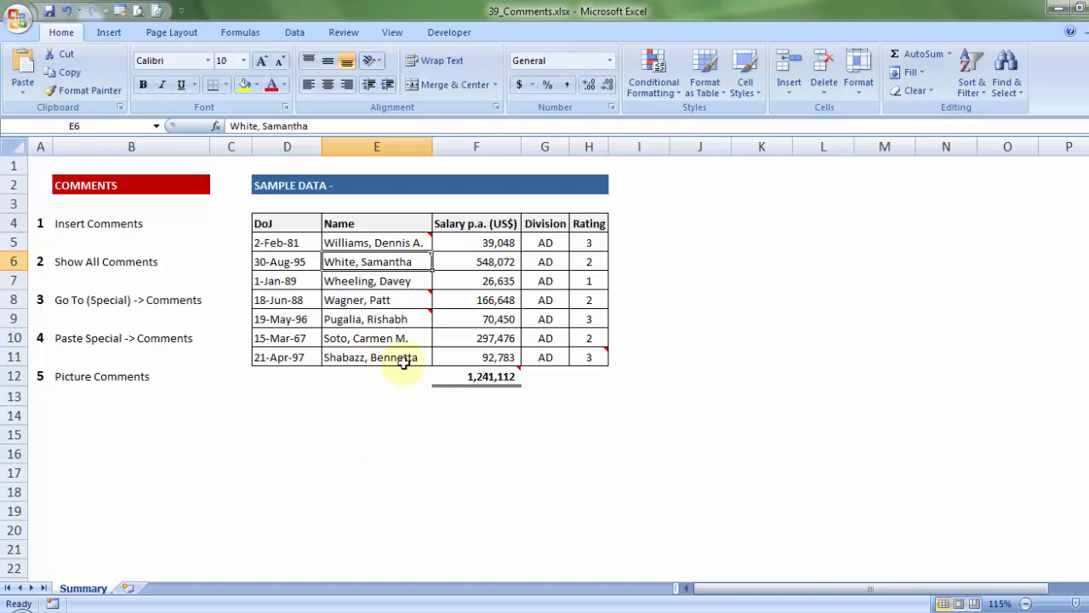
- Review the comments on the Name column cells from E5 down to E9
mouse_move(410, 312)
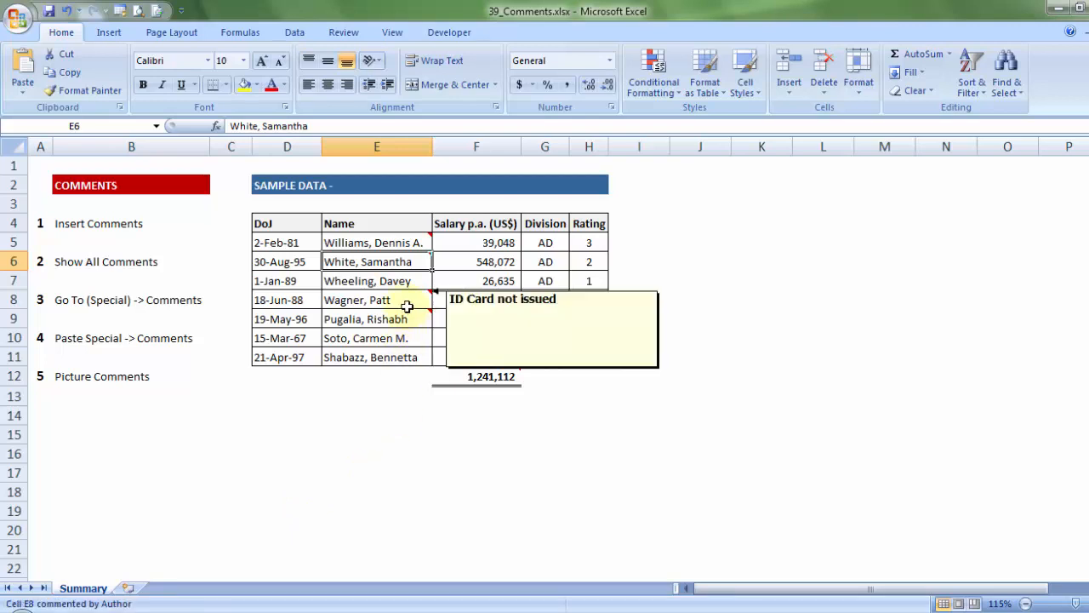
click(385, 244)
click(389, 263)
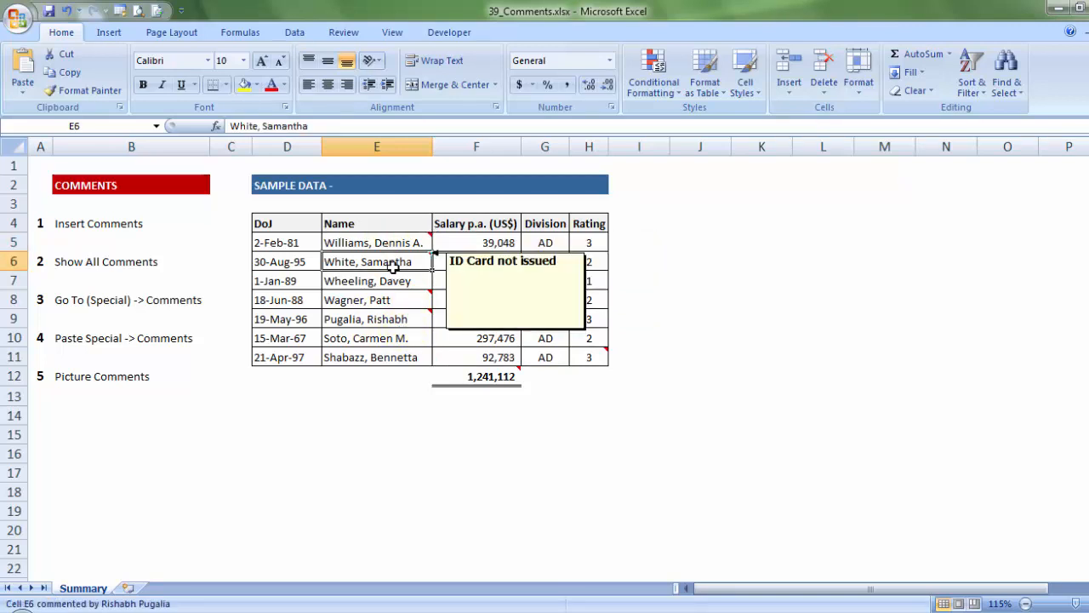
click(394, 281)
click(393, 300)
mouse_move(395, 319)
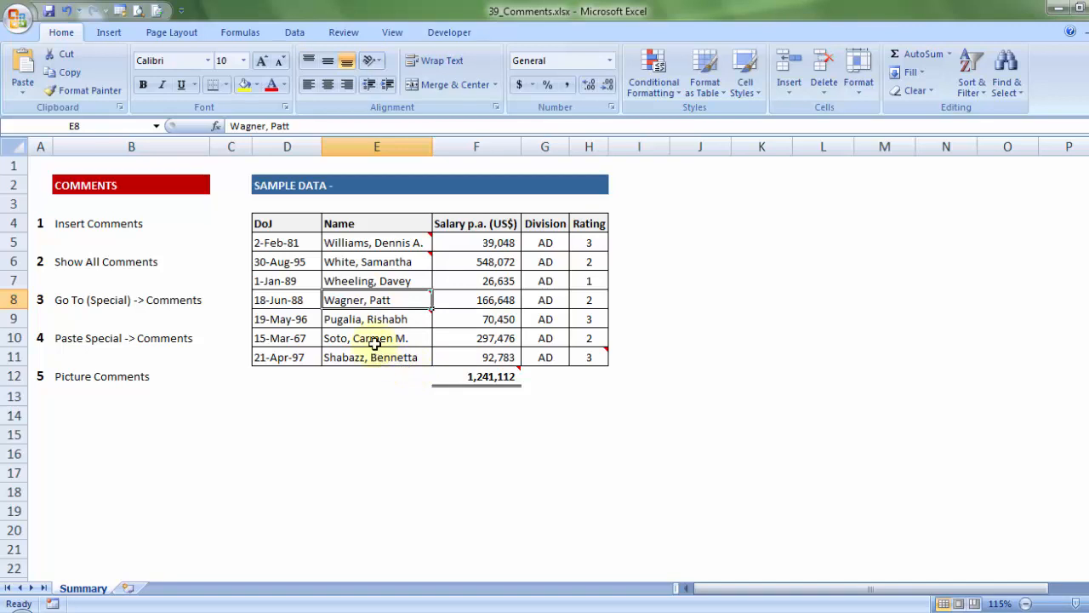
- Enter a person's first name in cell D14, below the sample data table
click(297, 428)
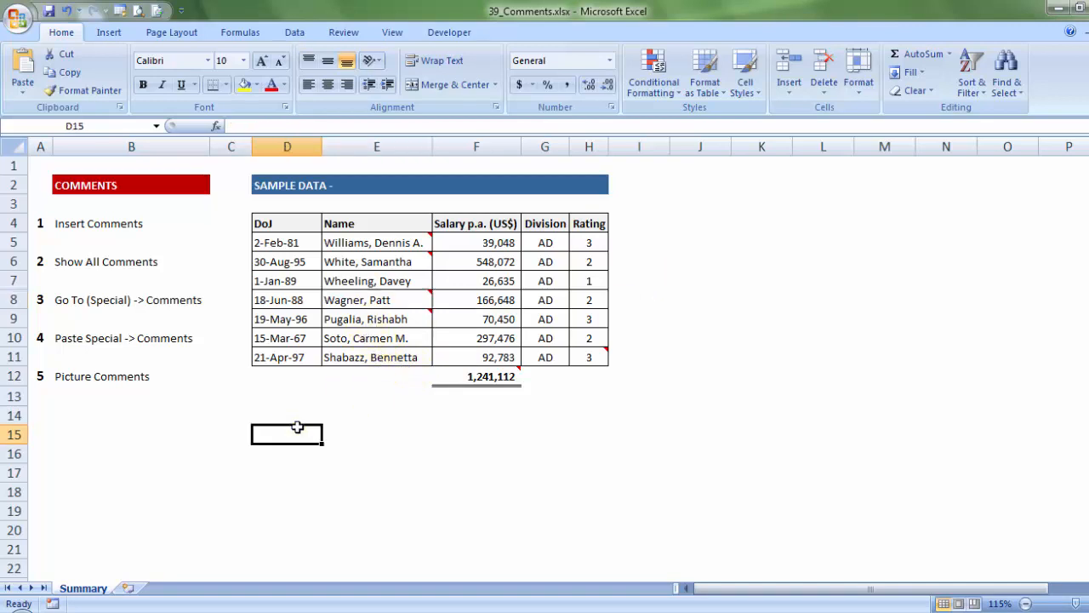
click(282, 398)
click(276, 415)
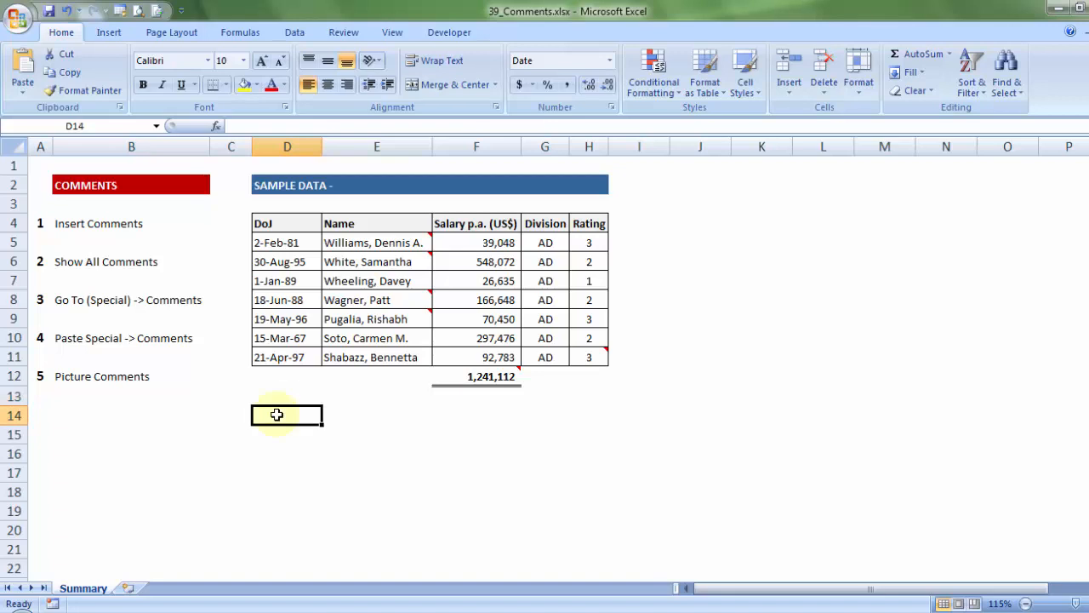
text(Rishabh)
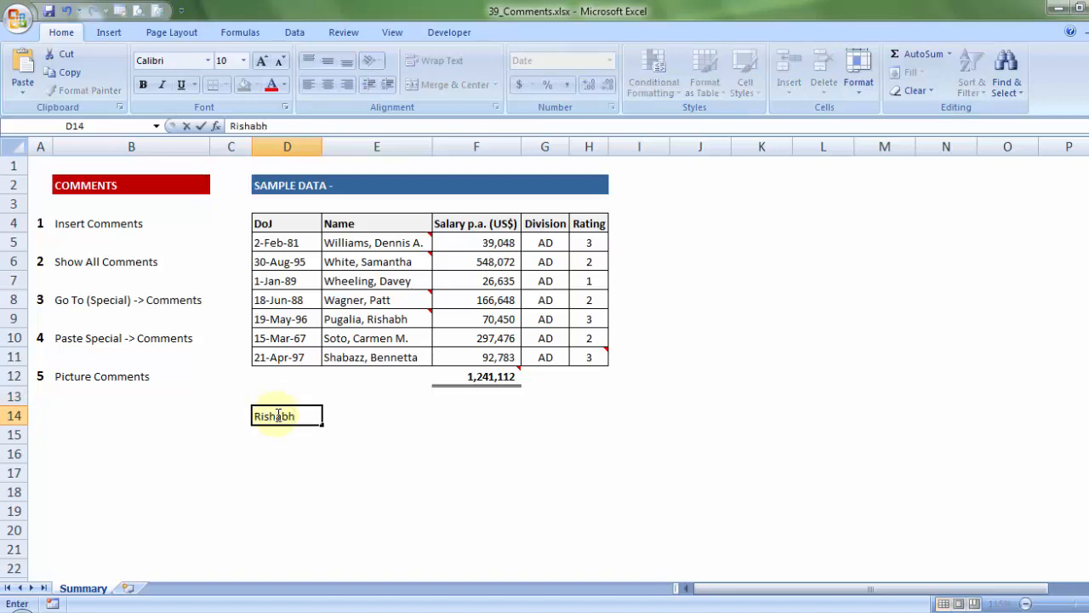
key(Tab)
click(281, 414)
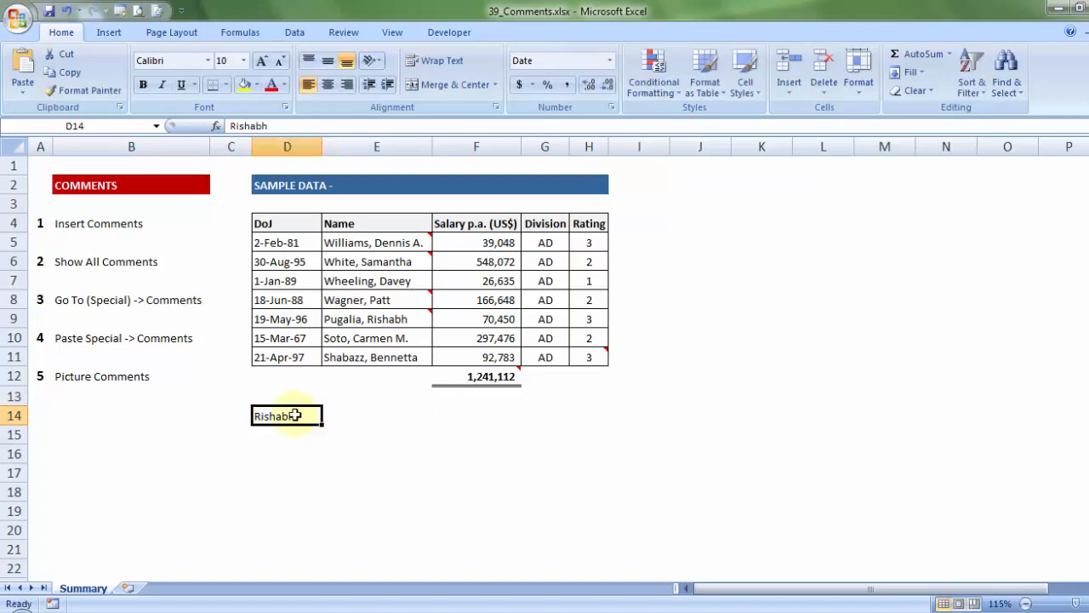
- Insert a comment on cell D14, keeping the default author text, and close it
right_click(294, 415)
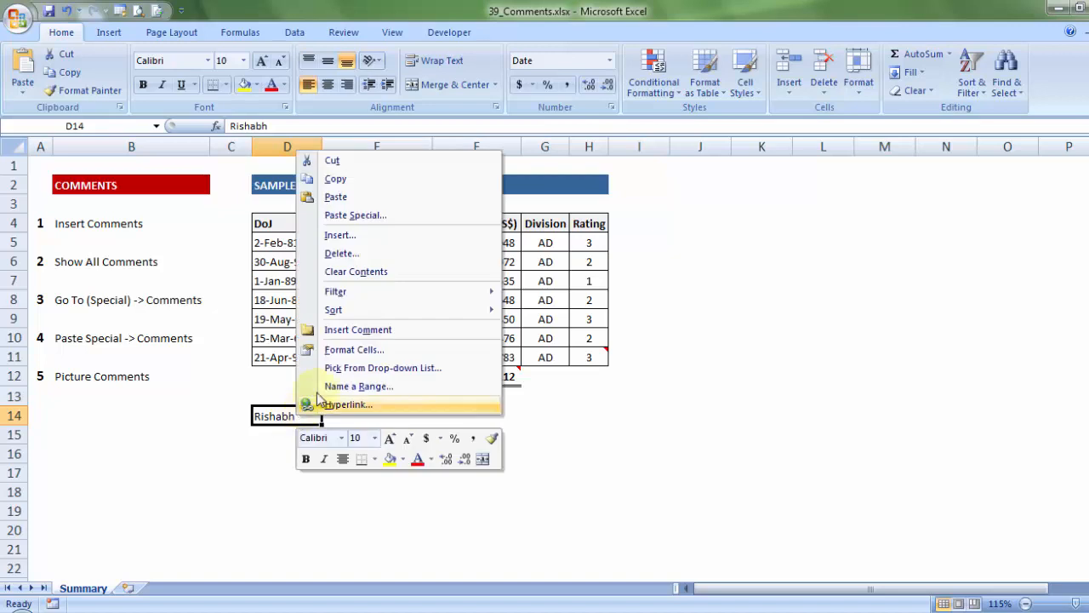
click(334, 331)
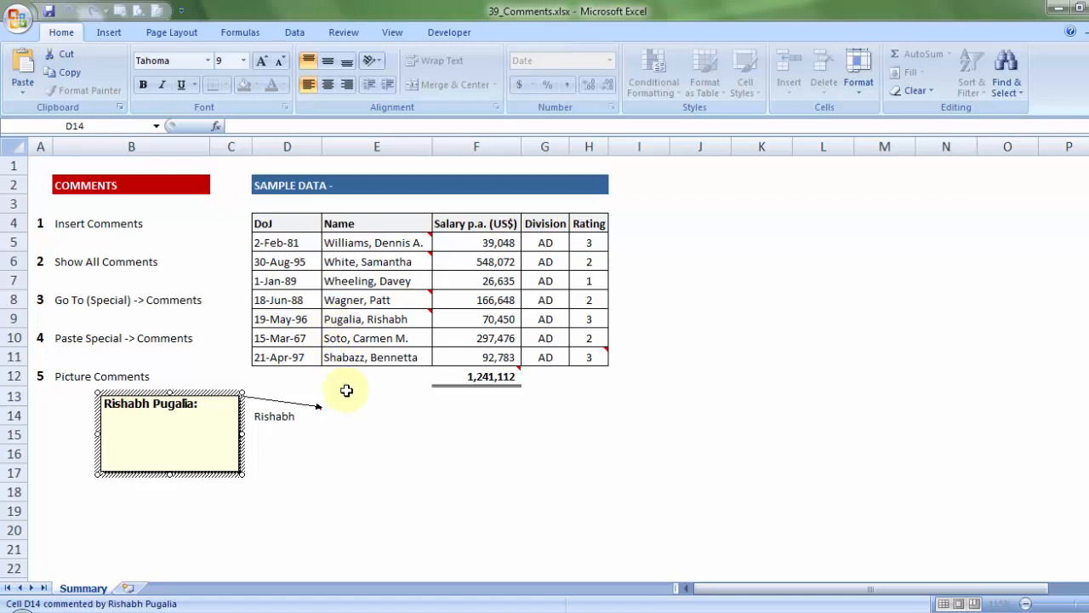
click(436, 413)
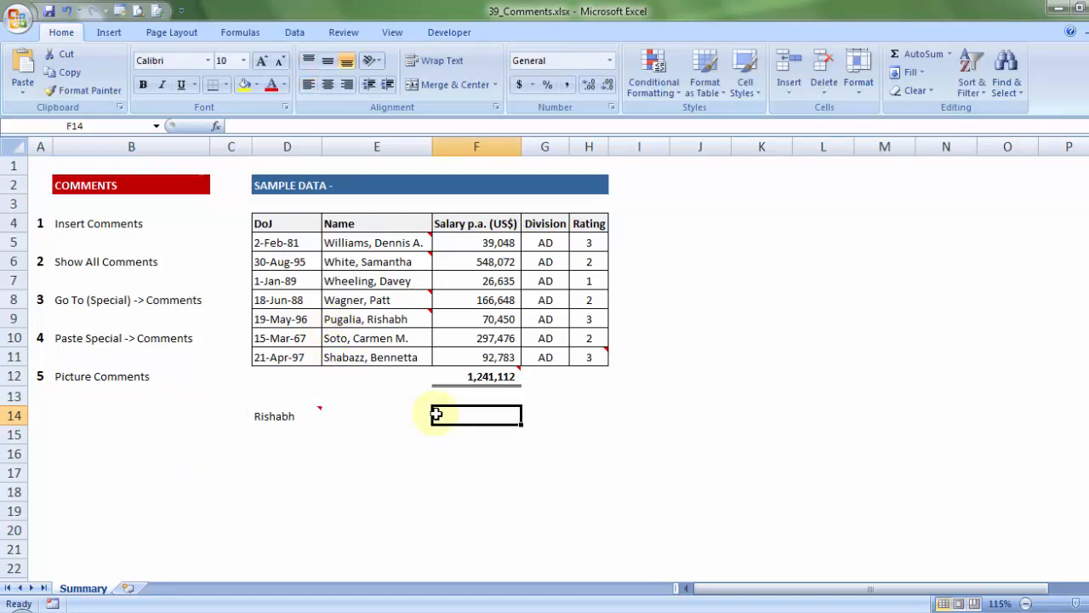
mouse_move(315, 412)
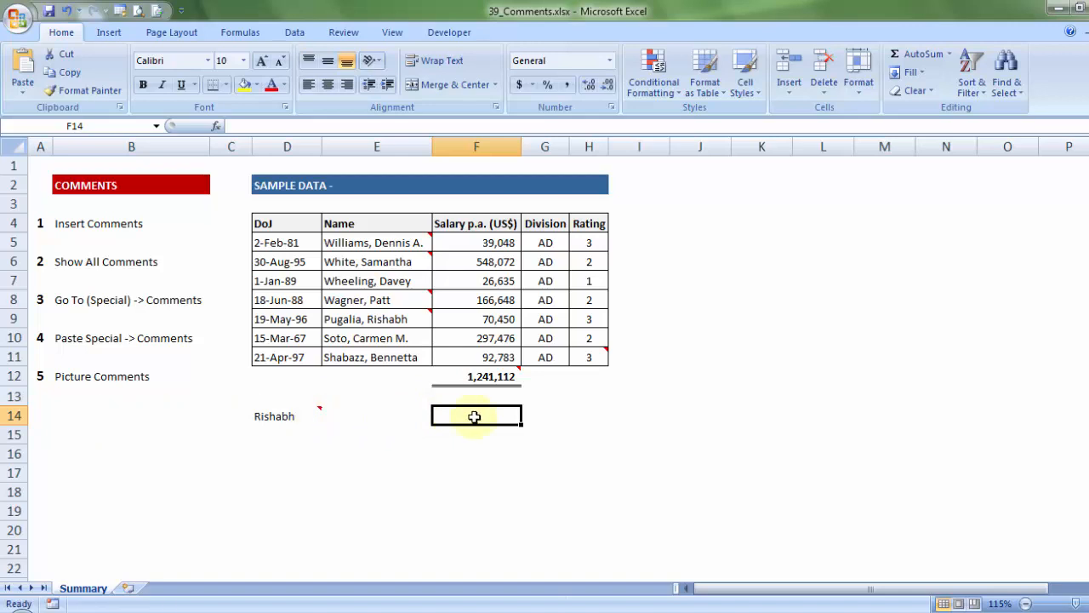
- Set the comment on cell D14 to stay displayed on the sheet
click(315, 414)
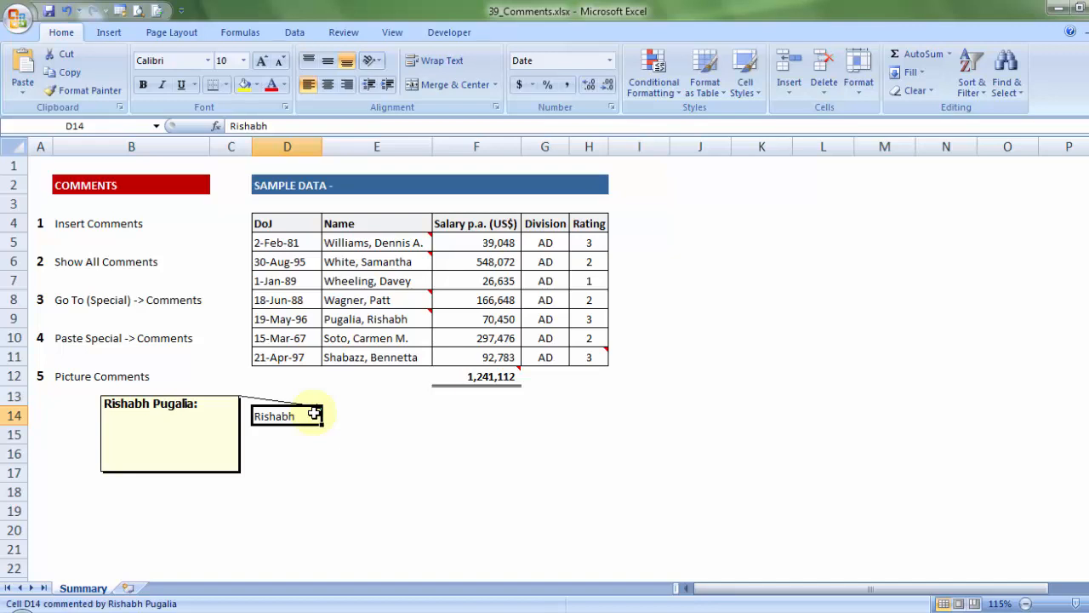
right_click(294, 415)
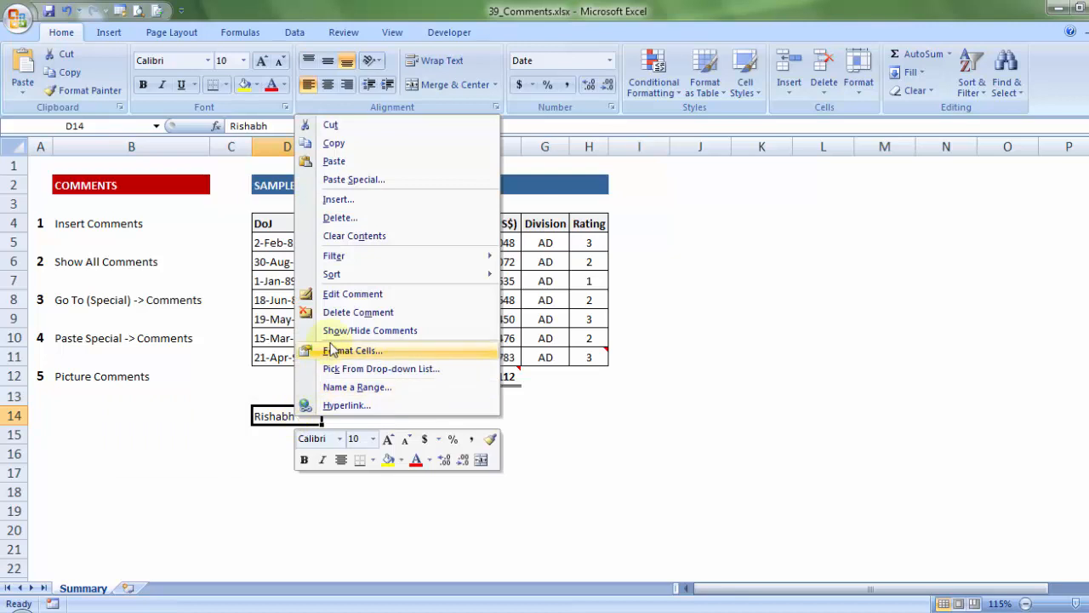
click(361, 330)
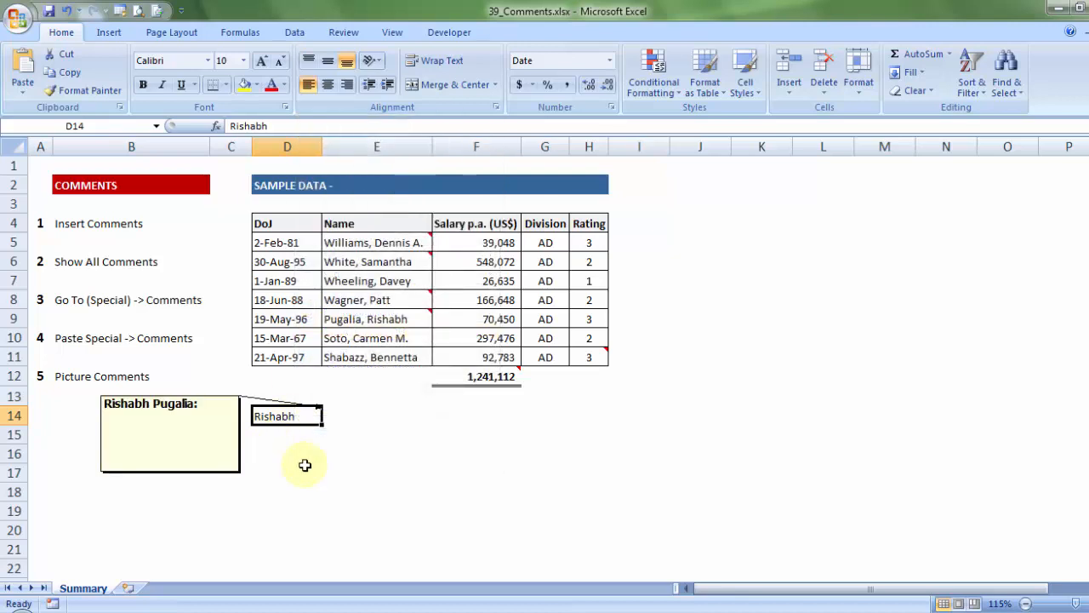
click(296, 455)
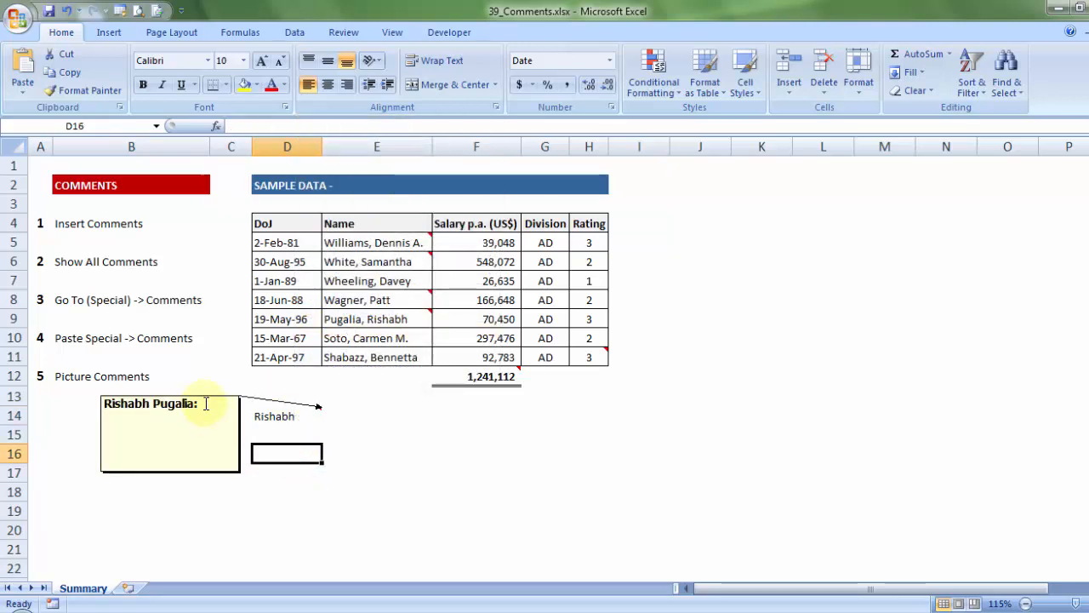
- Open the formatting settings of the D14 comment box at its colour and line options
right_click(183, 423)
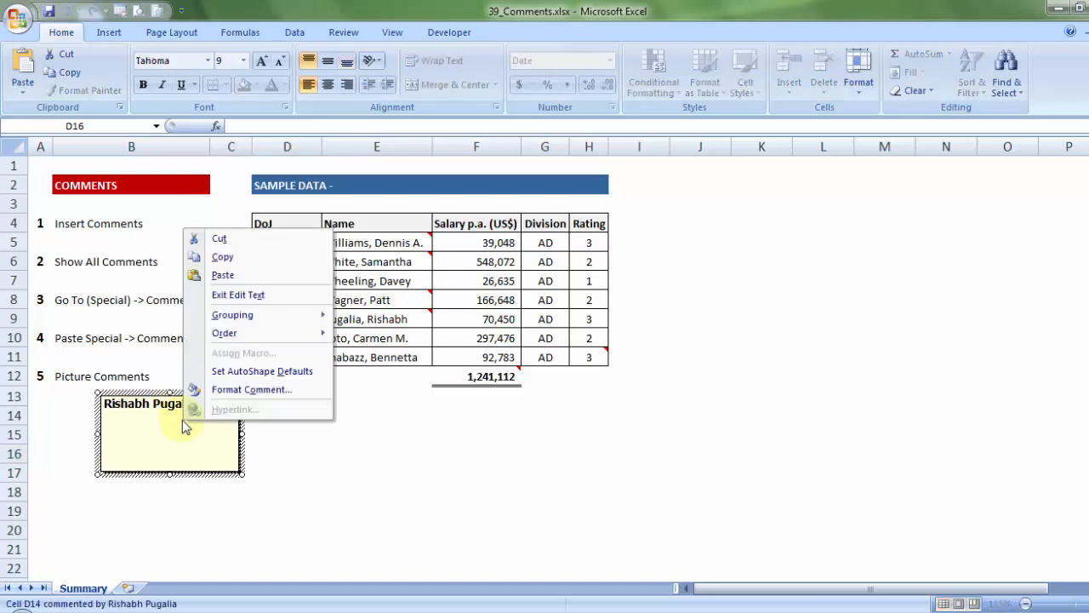
click(174, 423)
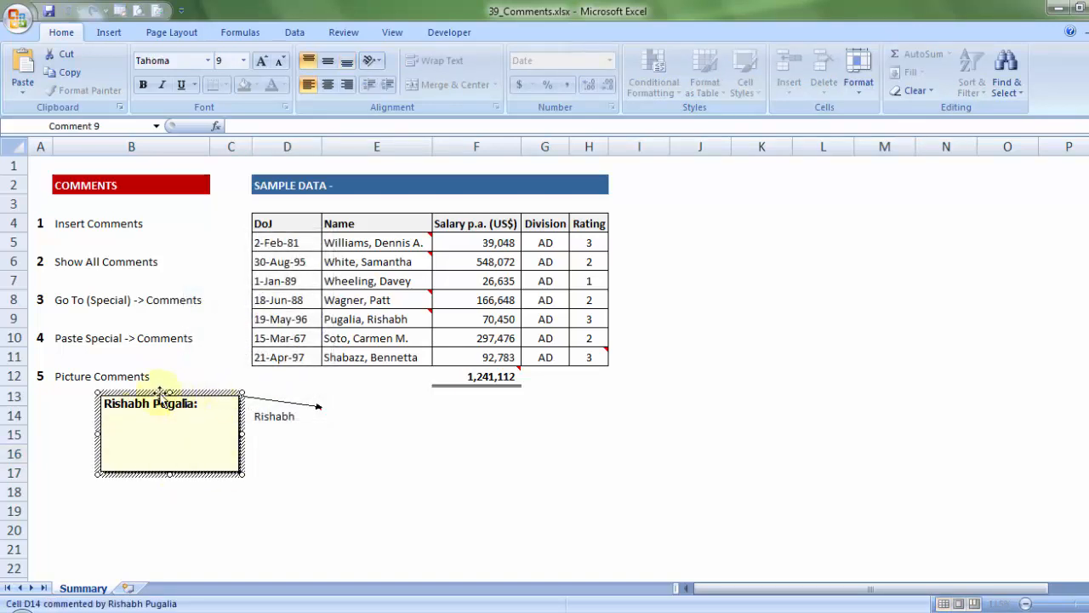
click(204, 394)
right_click(205, 395)
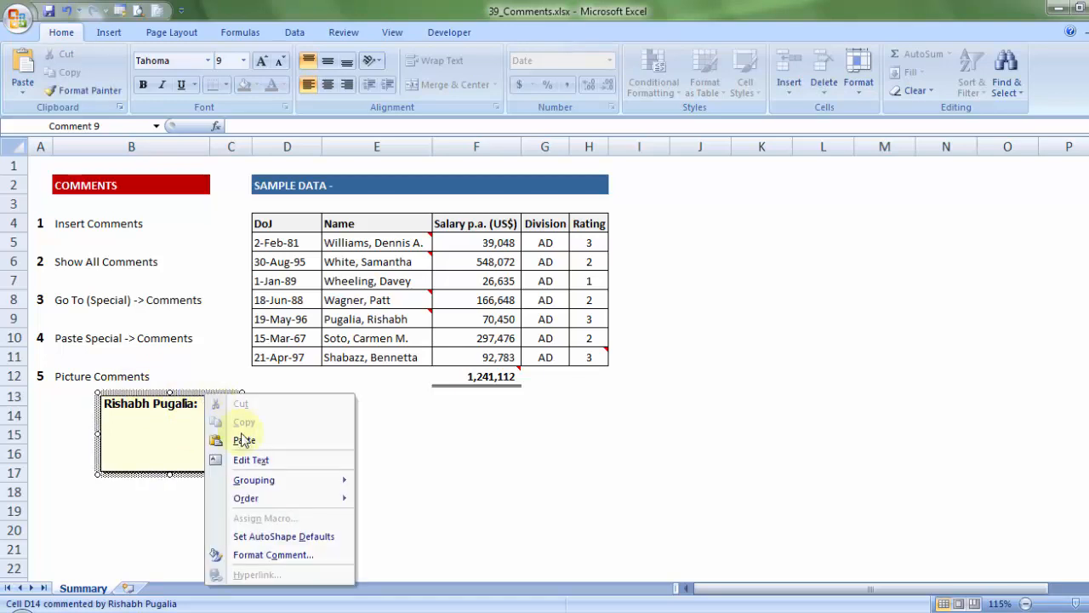
click(269, 554)
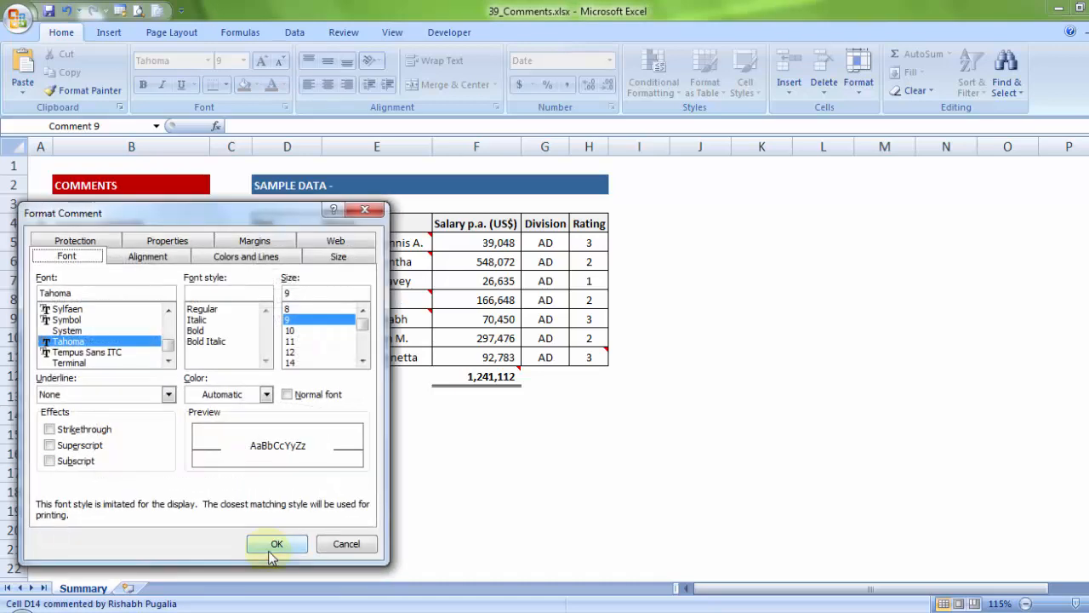
drag(188, 222, 407, 81)
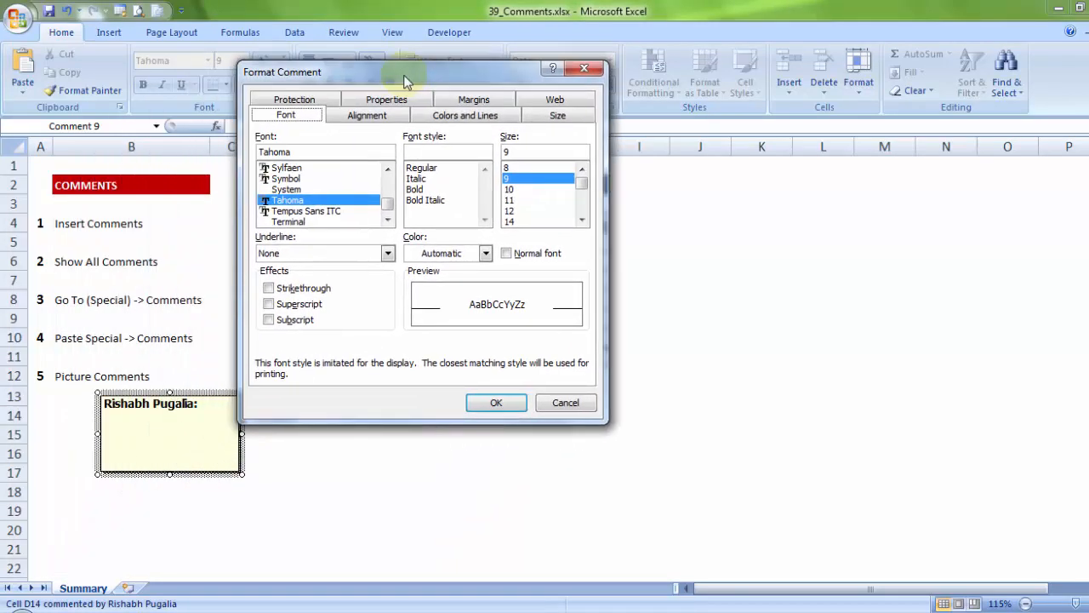
click(432, 120)
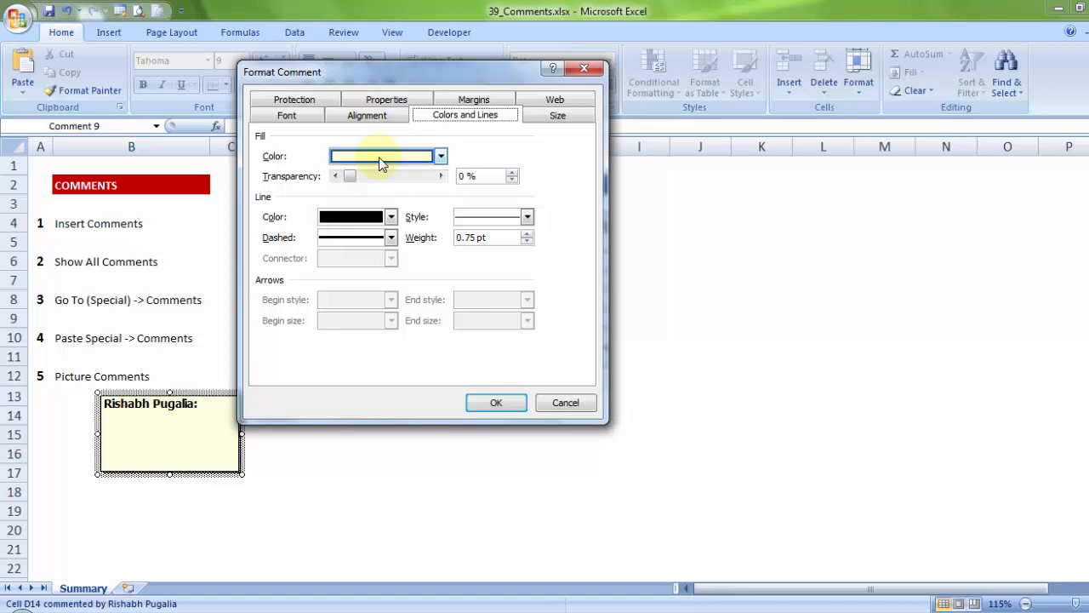
- Fill the D14 comment box with the picture RP.jpg from the Desktop using Fill Effects, and apply the formatting
click(381, 158)
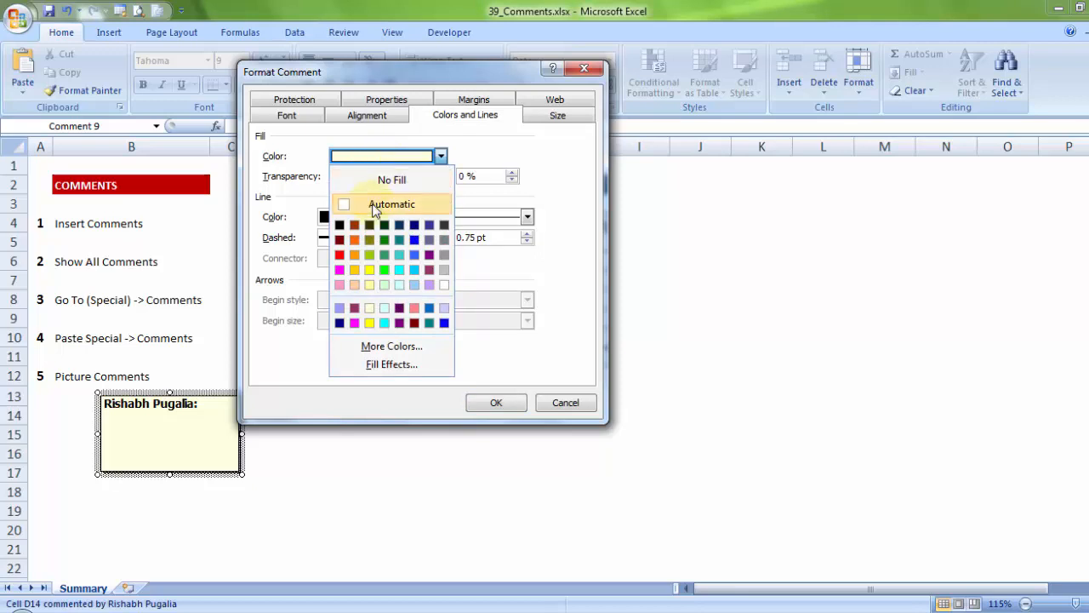
click(383, 366)
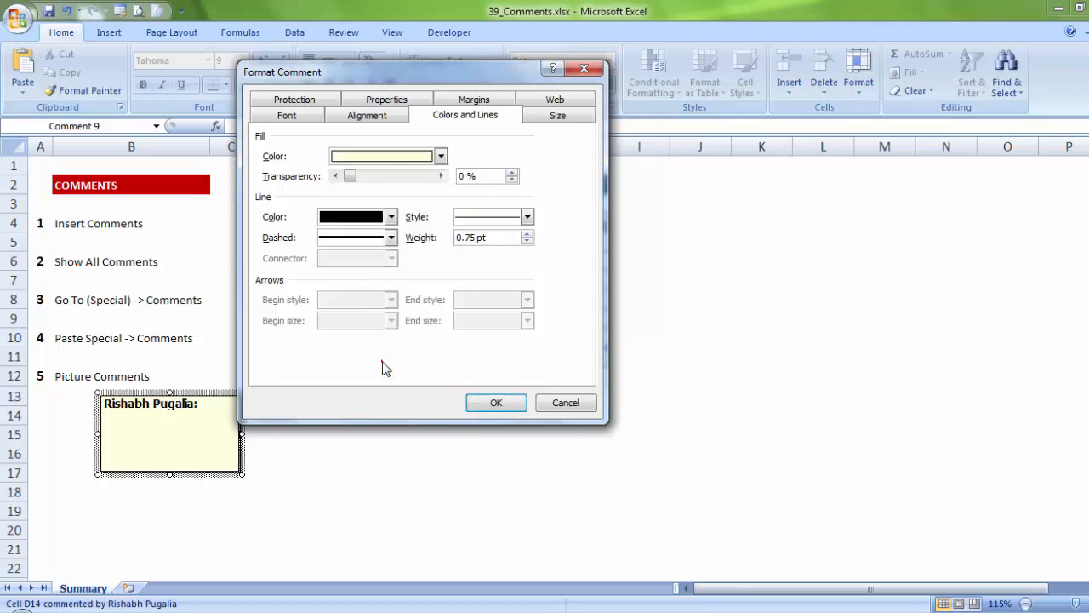
drag(282, 201, 489, 147)
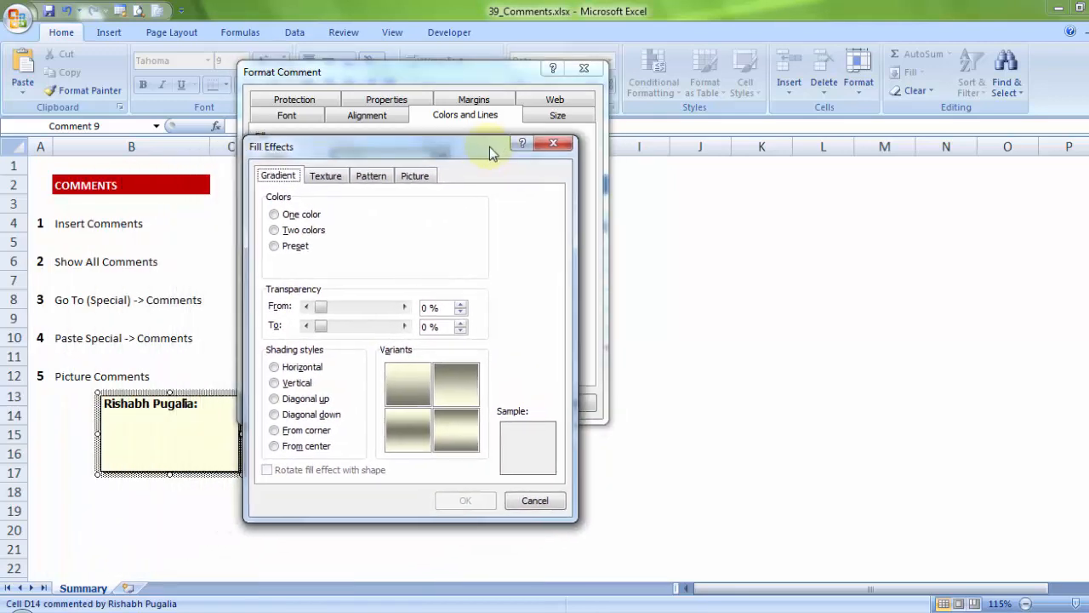
click(414, 176)
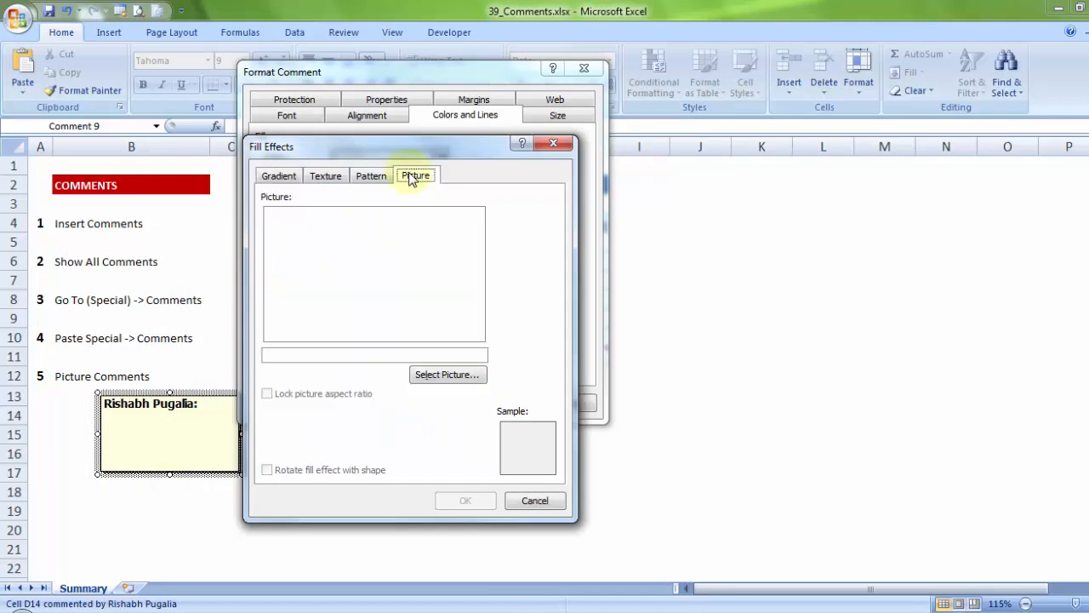
click(449, 379)
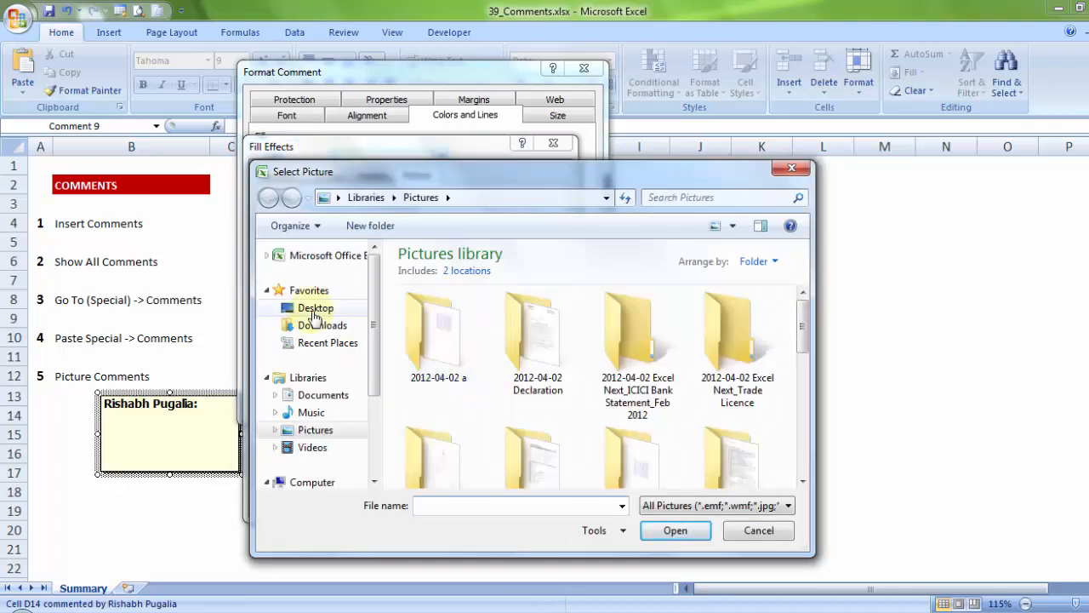
click(314, 312)
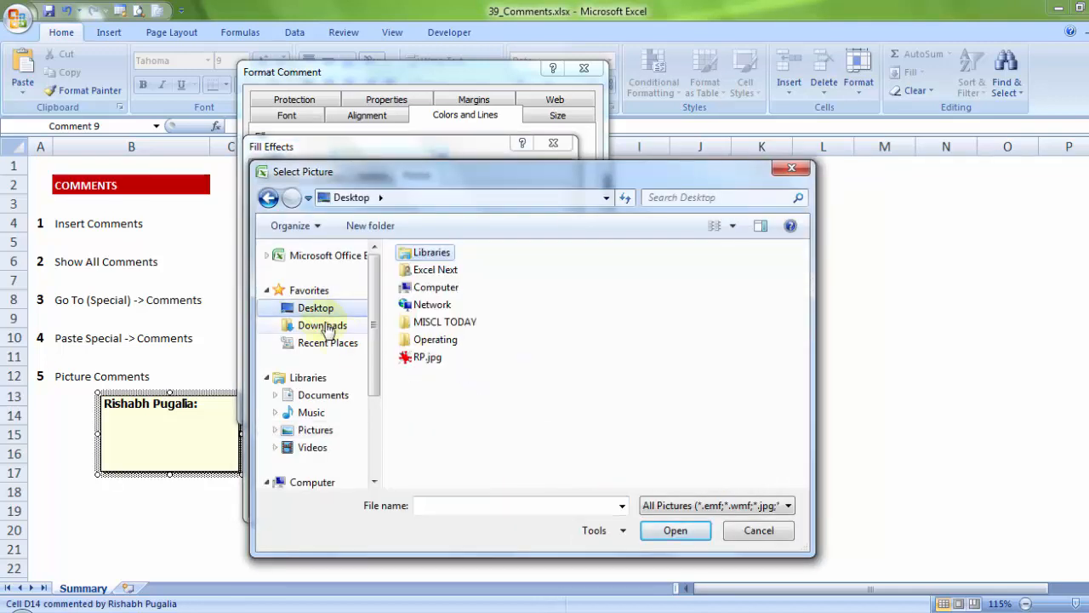
click(417, 359)
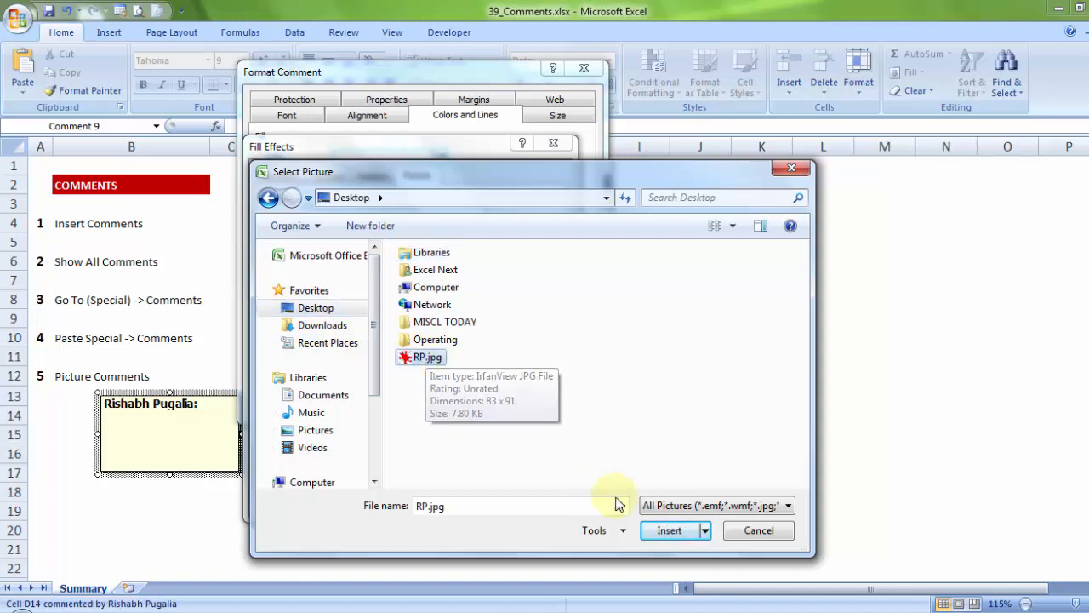
click(670, 534)
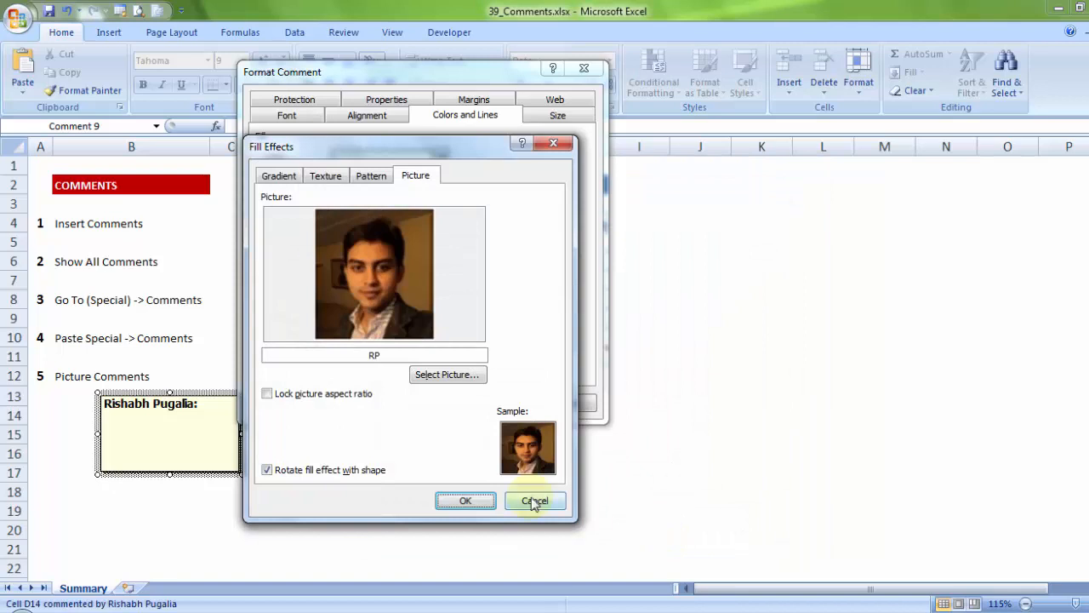
click(479, 499)
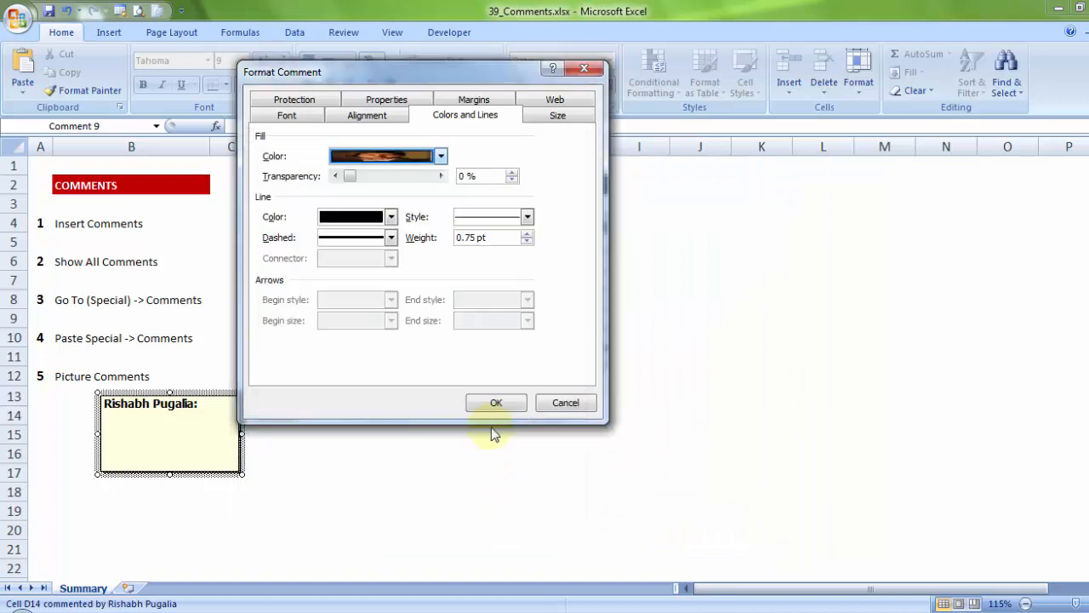
click(495, 405)
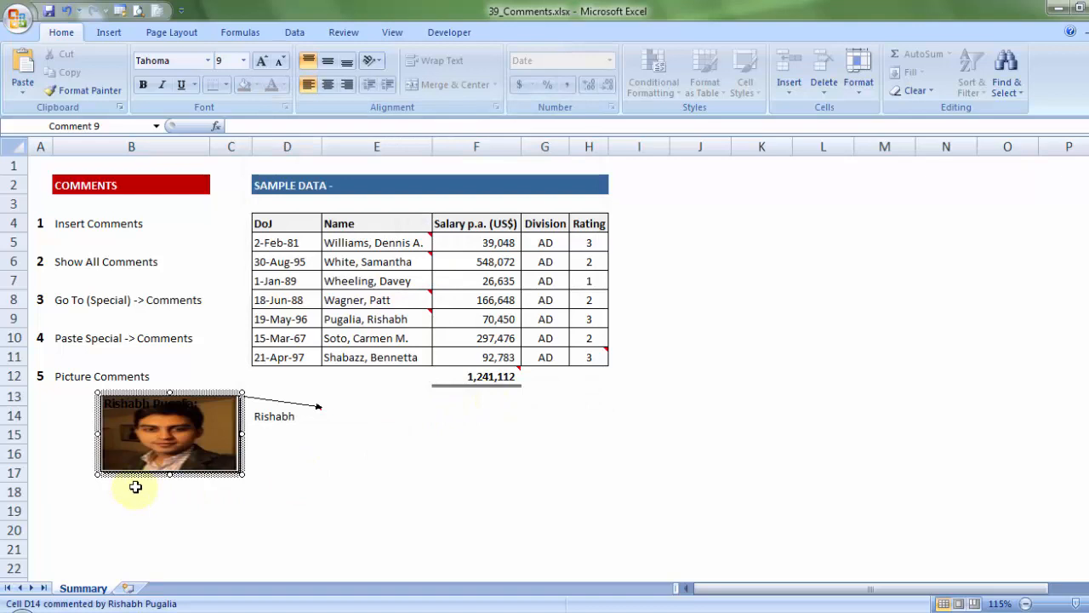
- Resize the D14 picture comment to a narrower, slightly taller box and delete the author name text from it
drag(102, 474, 148, 490)
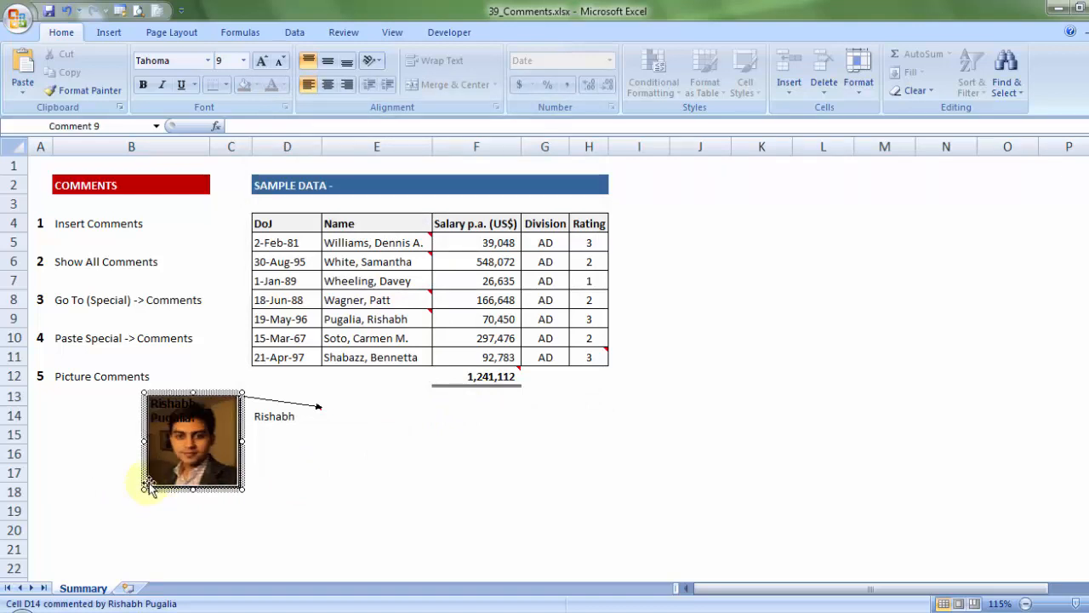
click(204, 418)
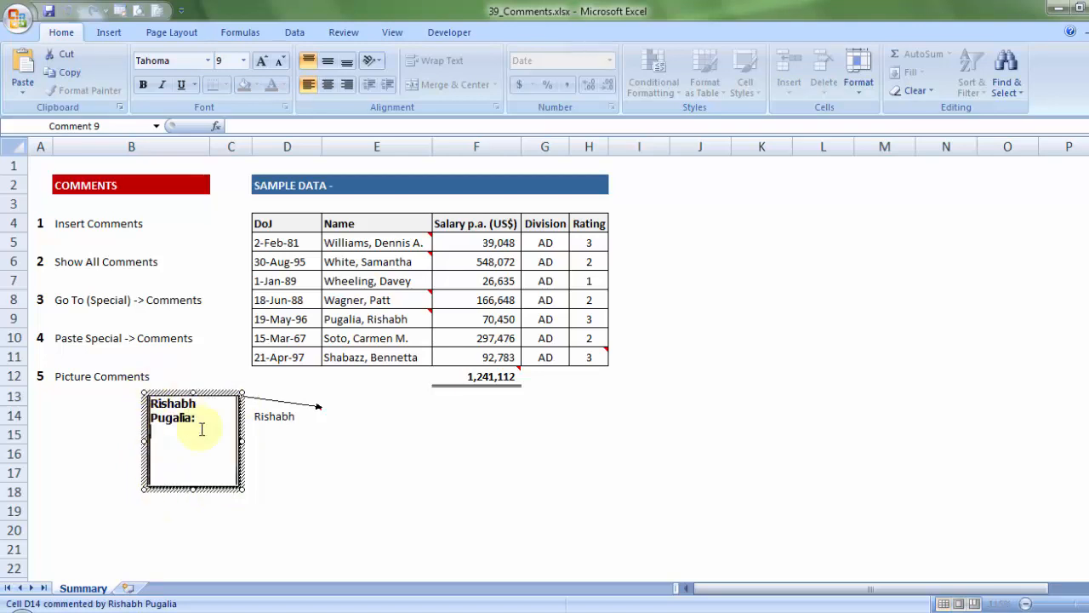
drag(196, 418, 143, 394)
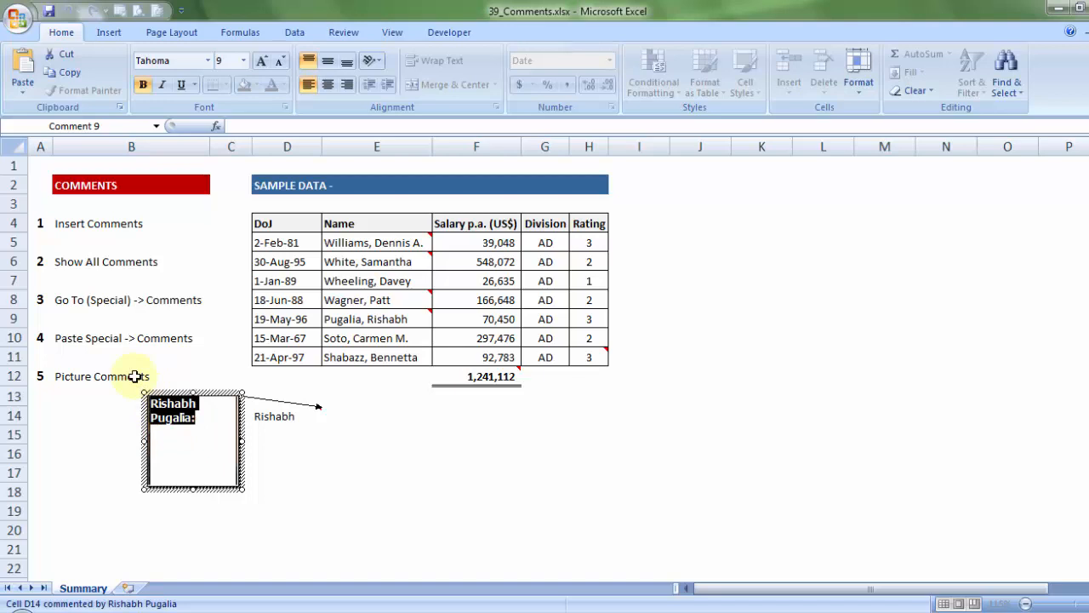
key(Delete)
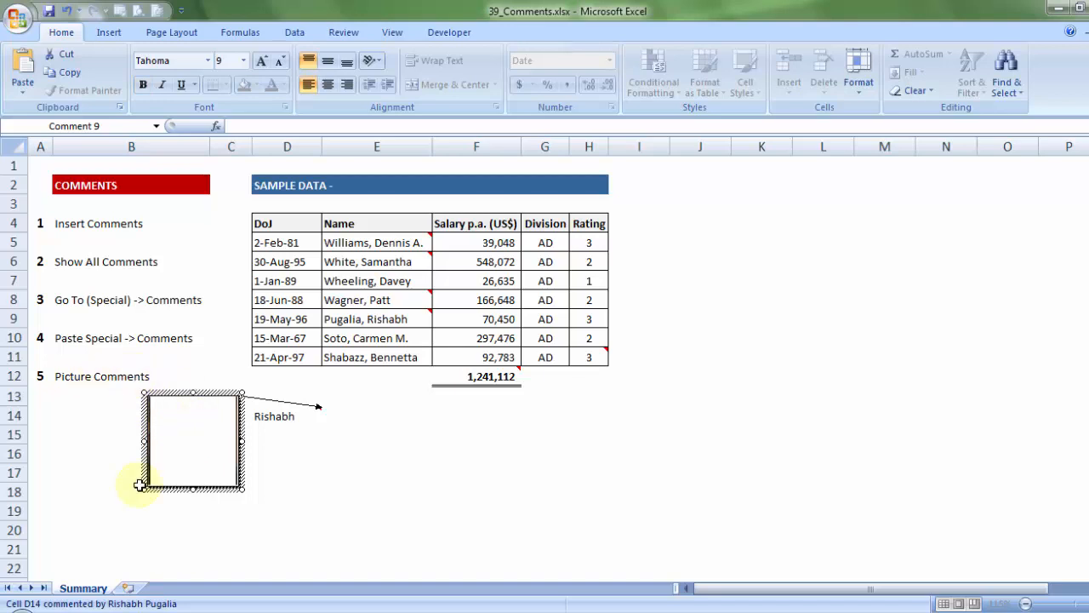
drag(143, 490, 154, 485)
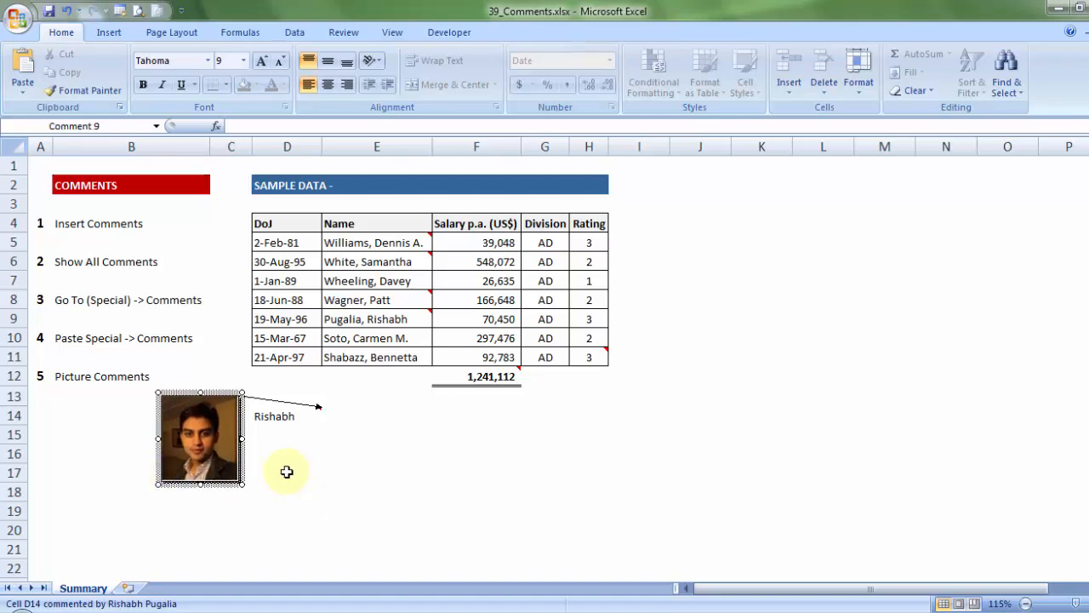
click(341, 442)
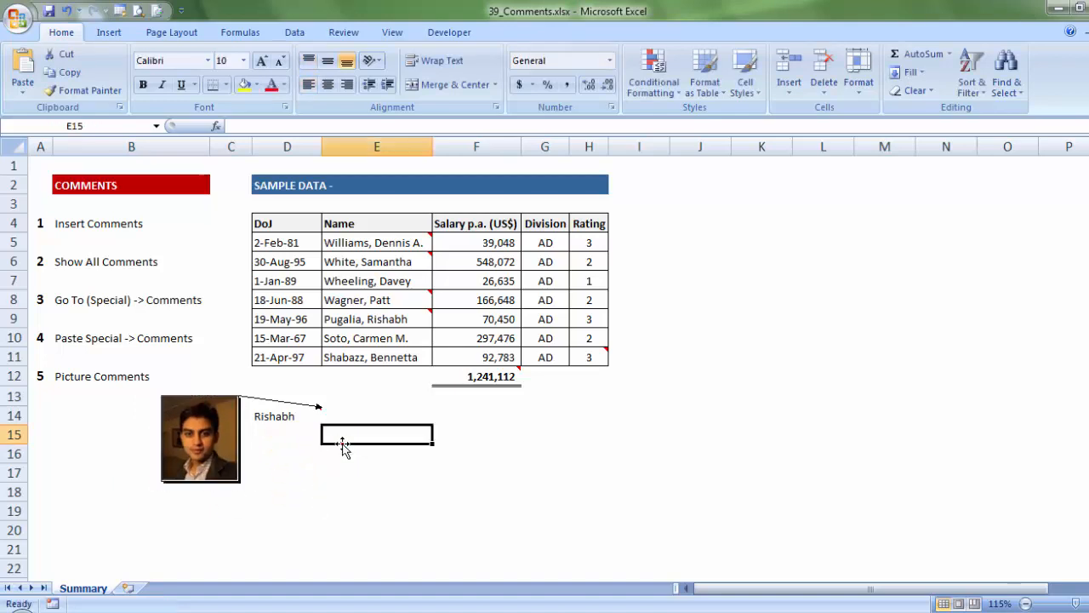
- Hide the picture comment on cell D14 and preview it from its cell
click(291, 416)
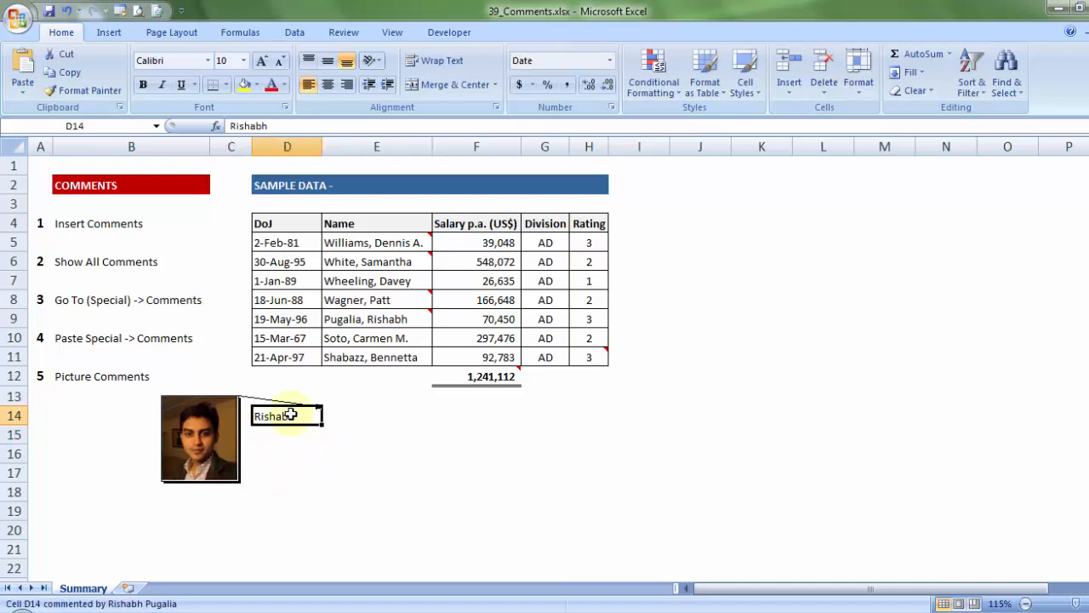
right_click(291, 415)
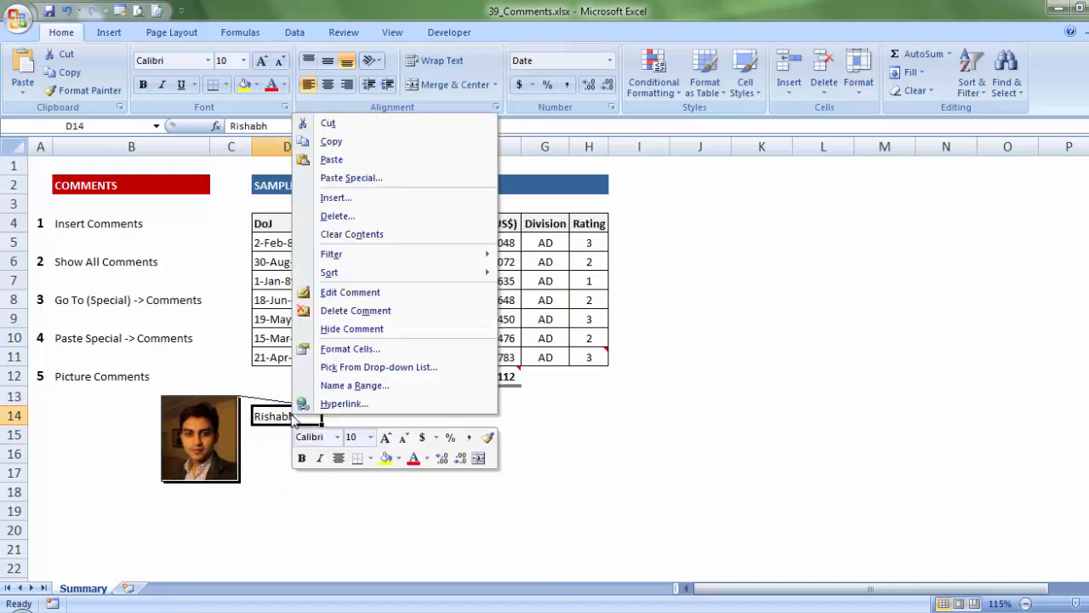
click(354, 328)
click(433, 492)
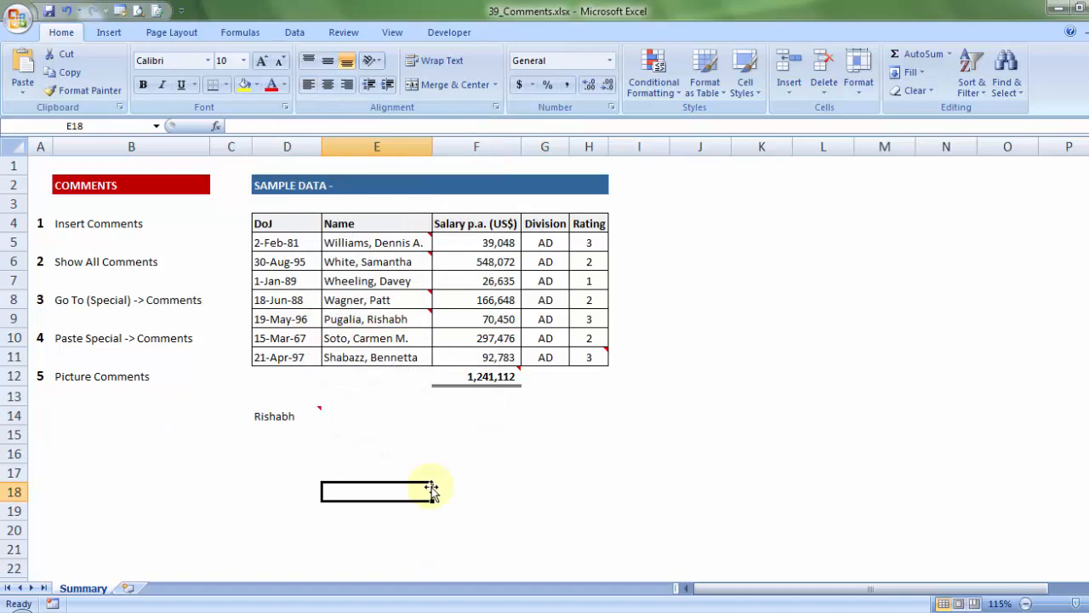
mouse_move(294, 409)
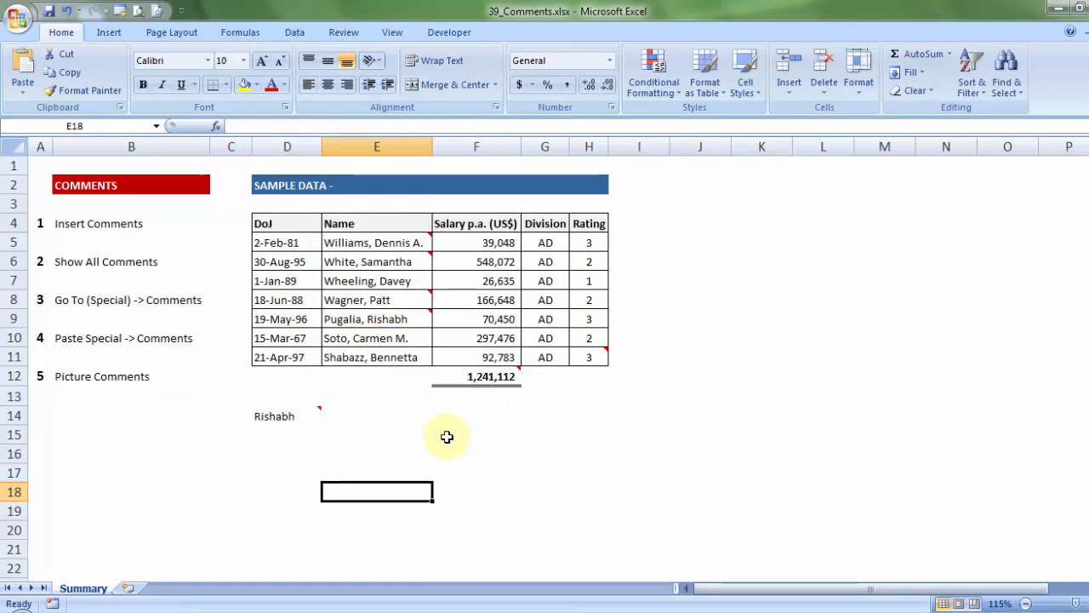
- Enter the same person's first name in cell D15, directly below D14
click(283, 435)
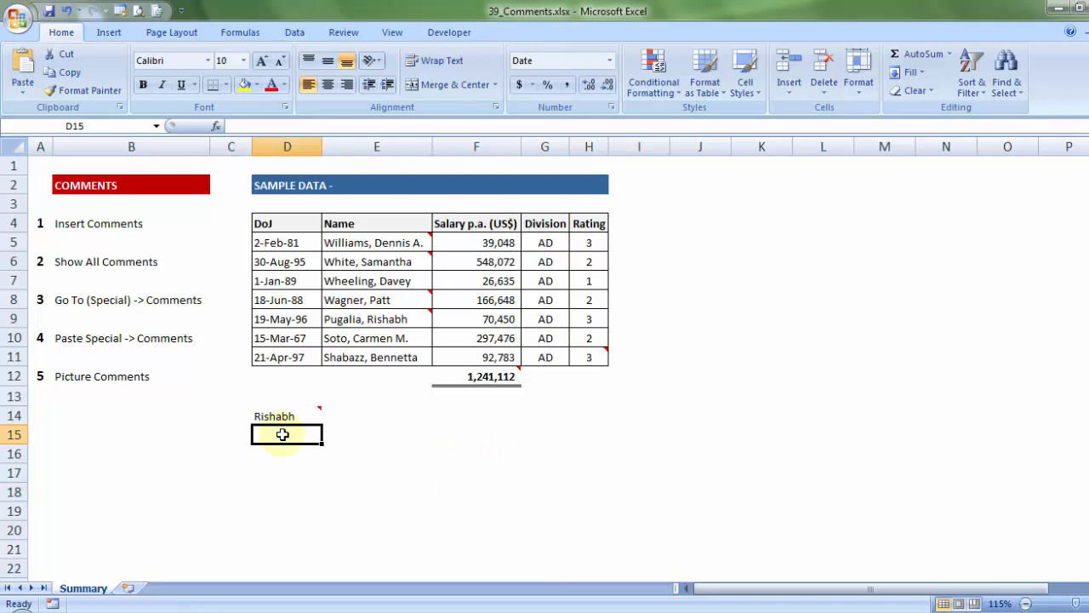
text(Rishabh)
key(Tab)
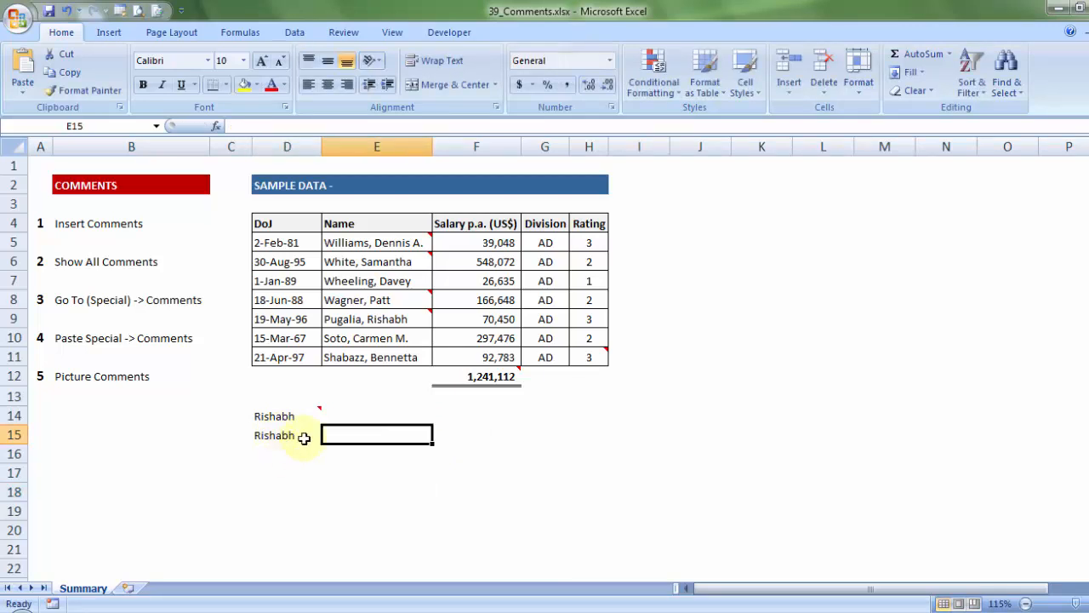
- Insert a comment on cell D15, keeping the default author text
click(304, 438)
right_click(304, 439)
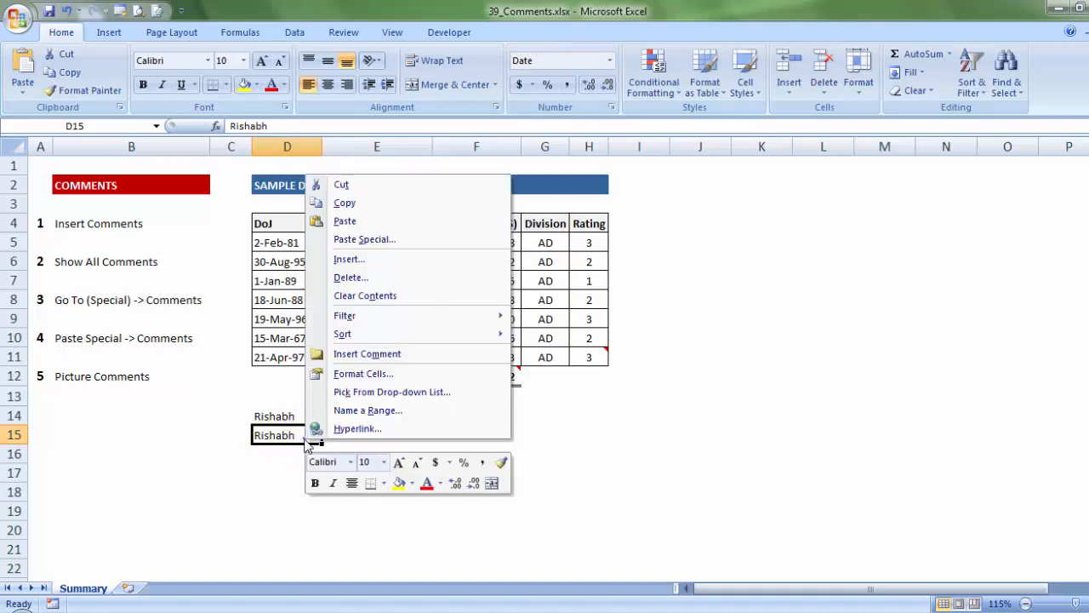
click(357, 354)
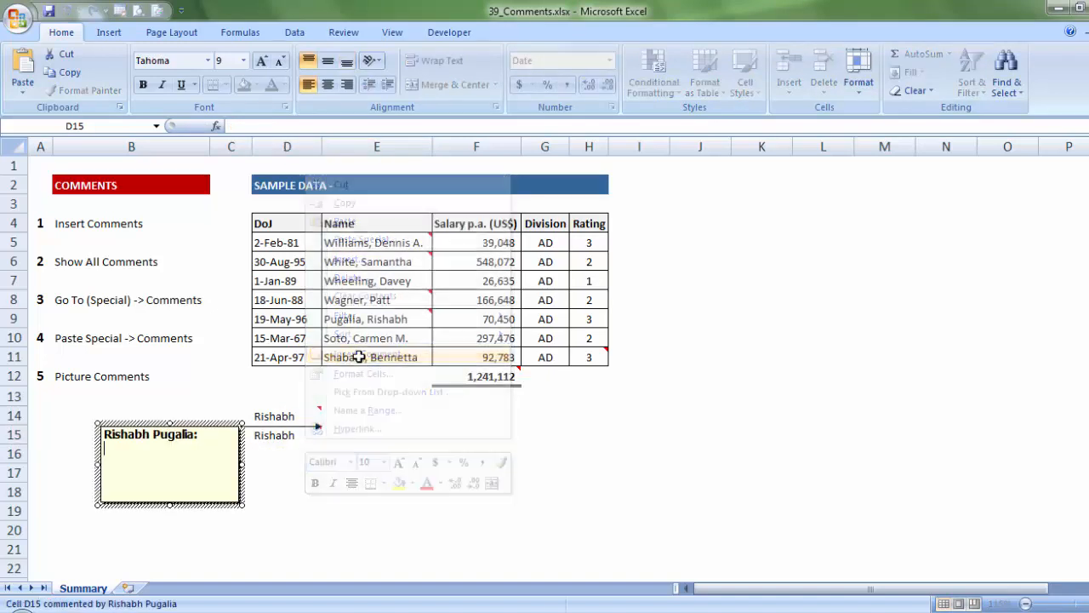
right_click(196, 451)
click(187, 451)
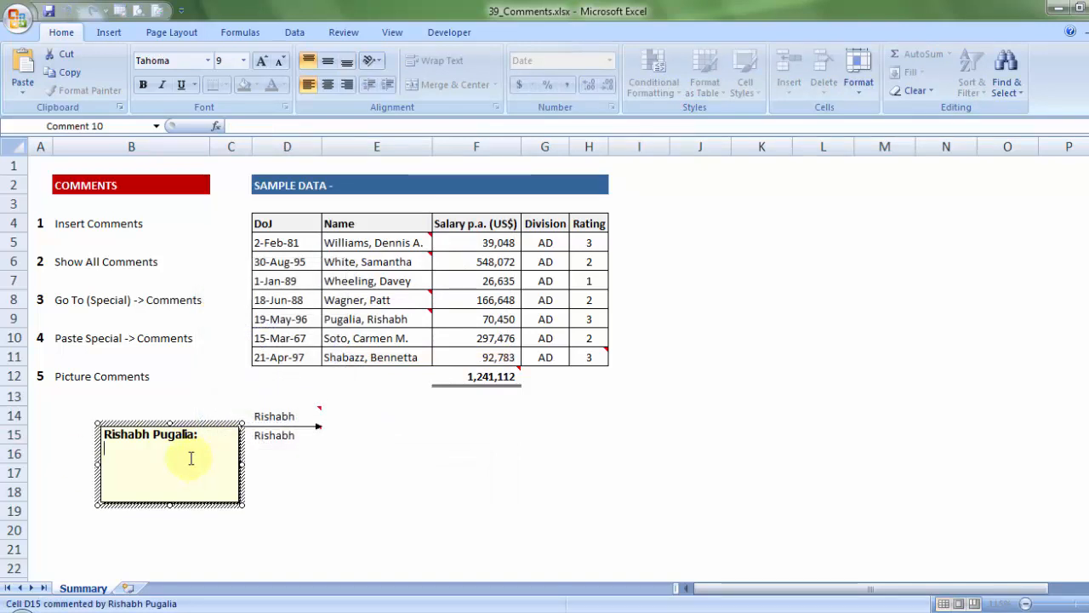
- Open the font-only format settings from within the D15 comment's text, look them over and close them
right_click(192, 458)
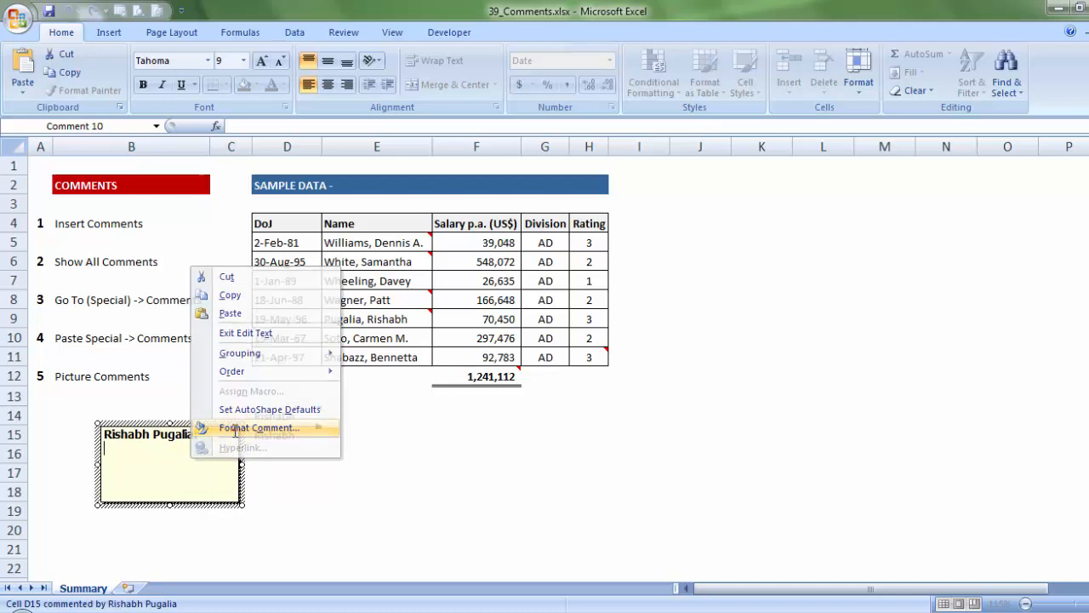
click(238, 430)
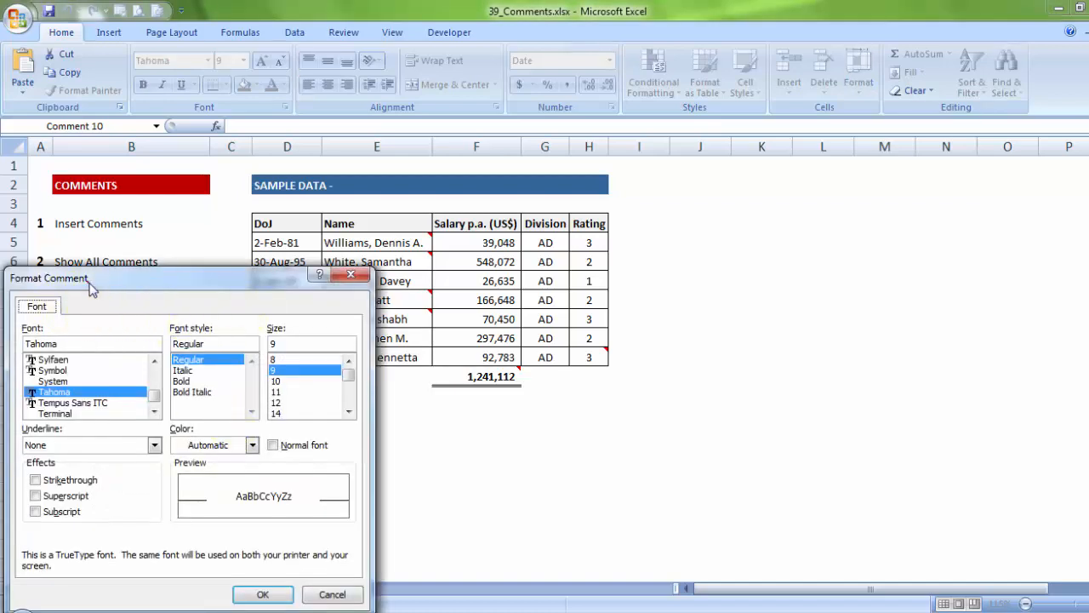
drag(88, 283, 103, 195)
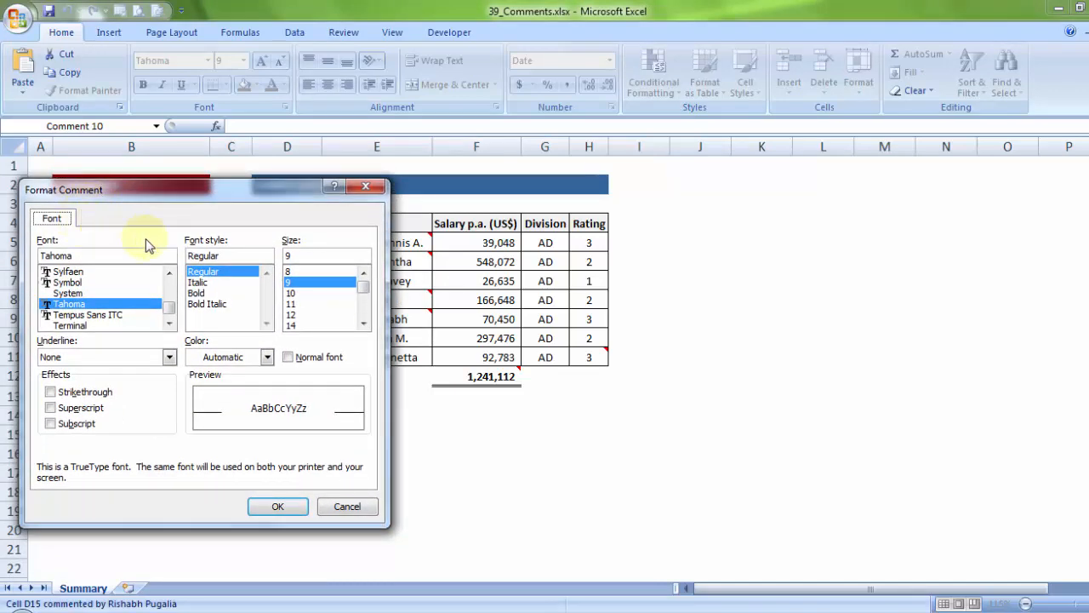
click(362, 187)
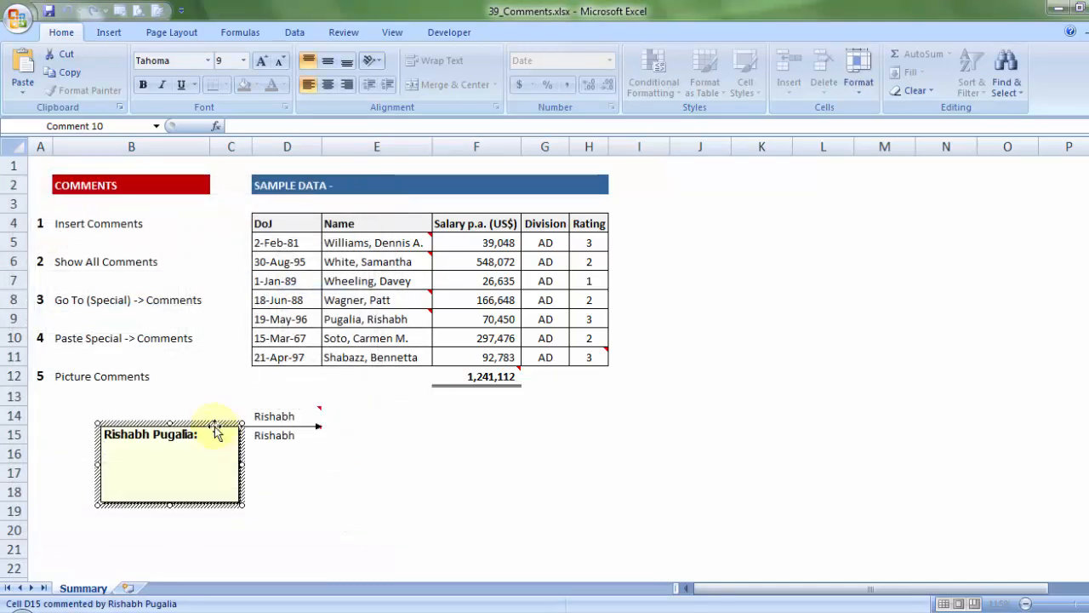
- Open the full format settings for the D15 comment box, view the available fill colours and fill effects option, and close the settings
right_click(215, 434)
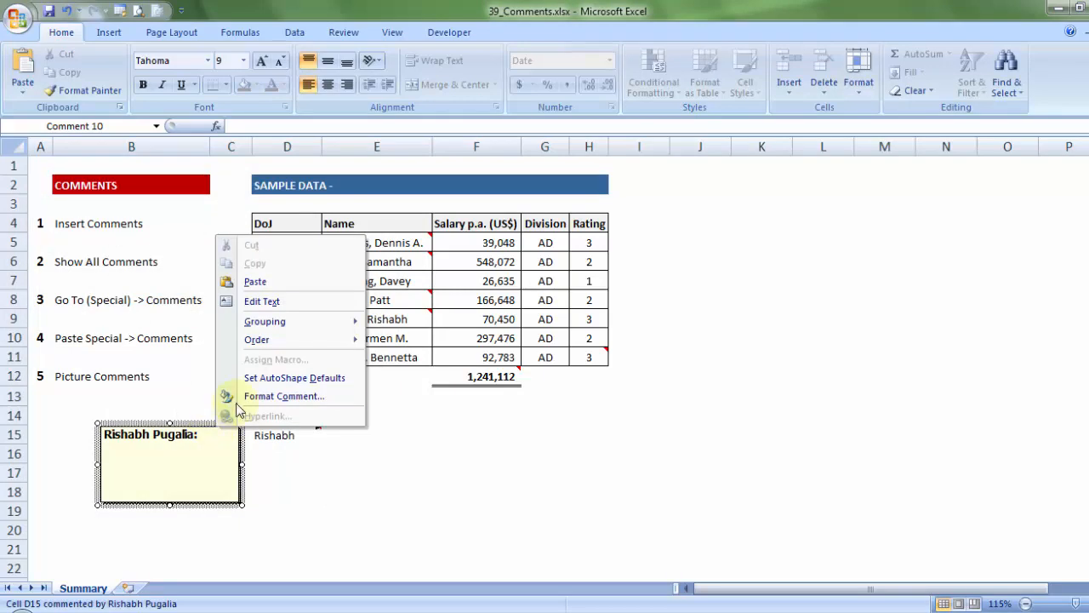
click(247, 397)
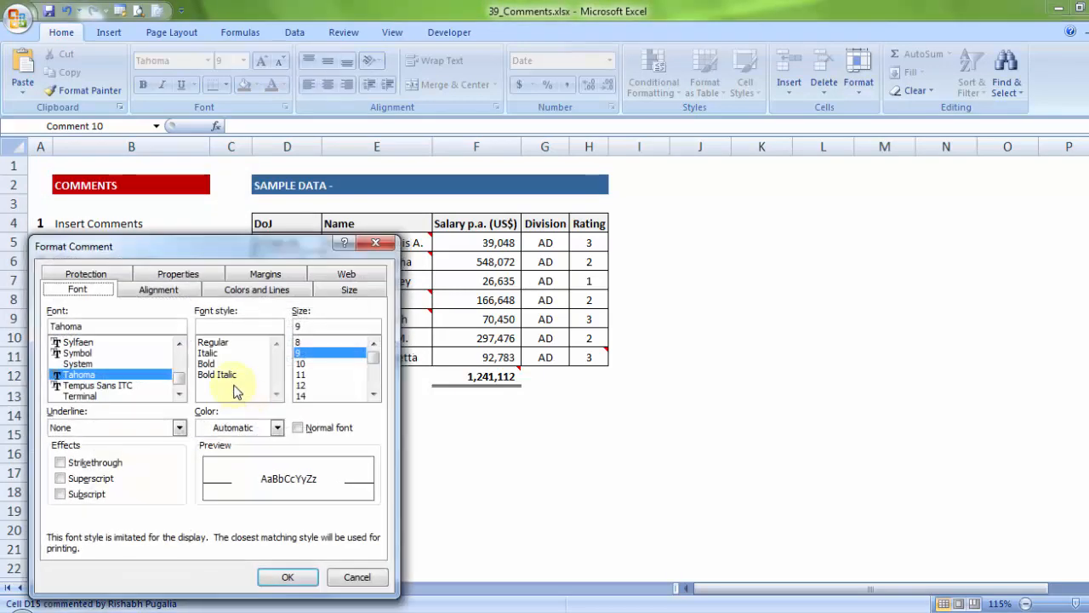
click(228, 292)
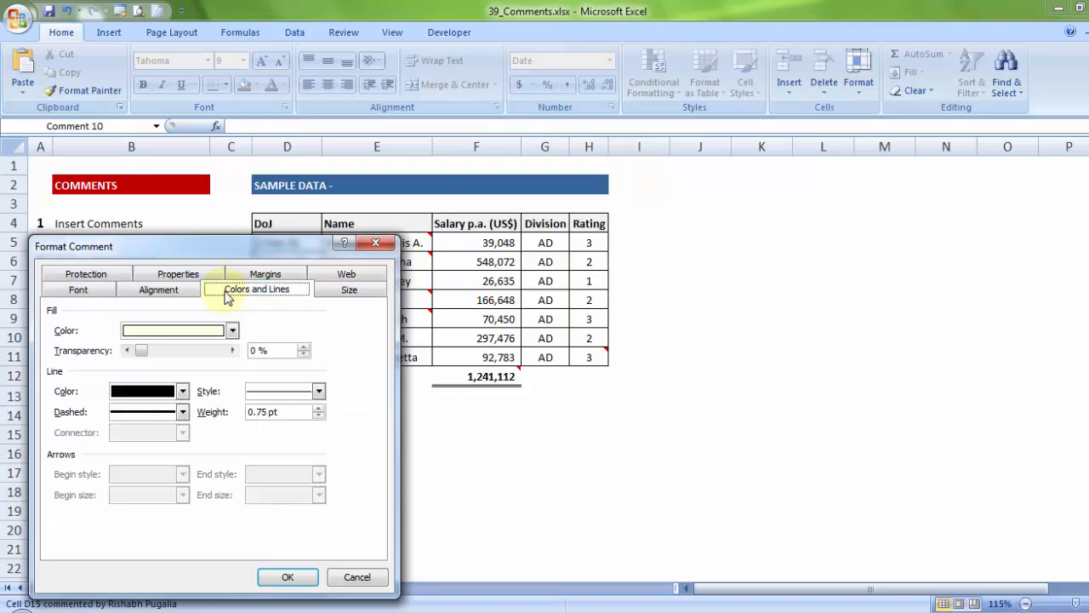
click(232, 330)
click(233, 331)
click(232, 331)
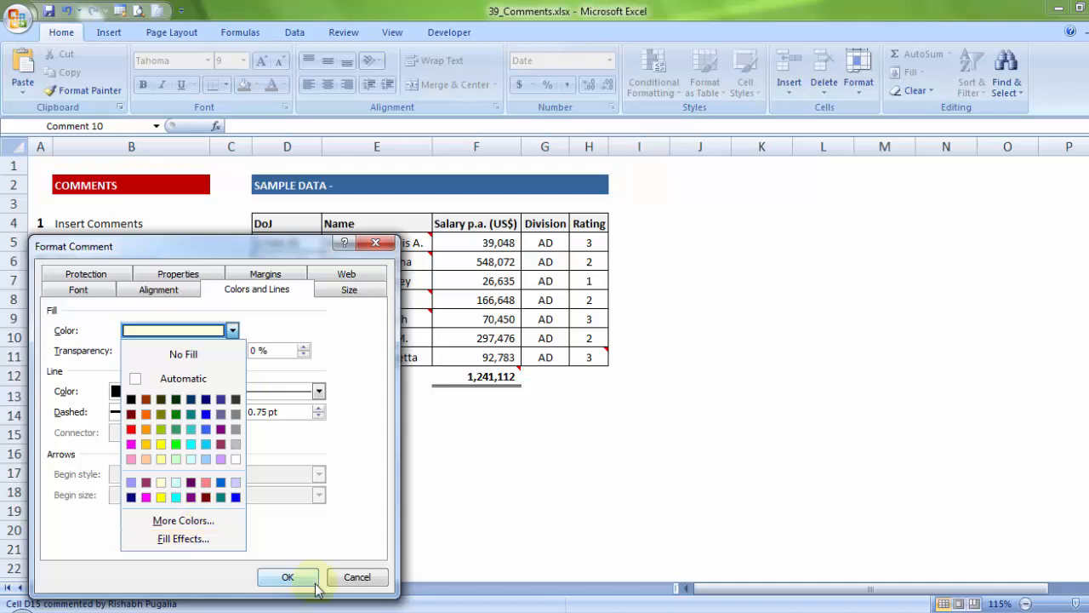
click(289, 578)
click(290, 578)
click(361, 448)
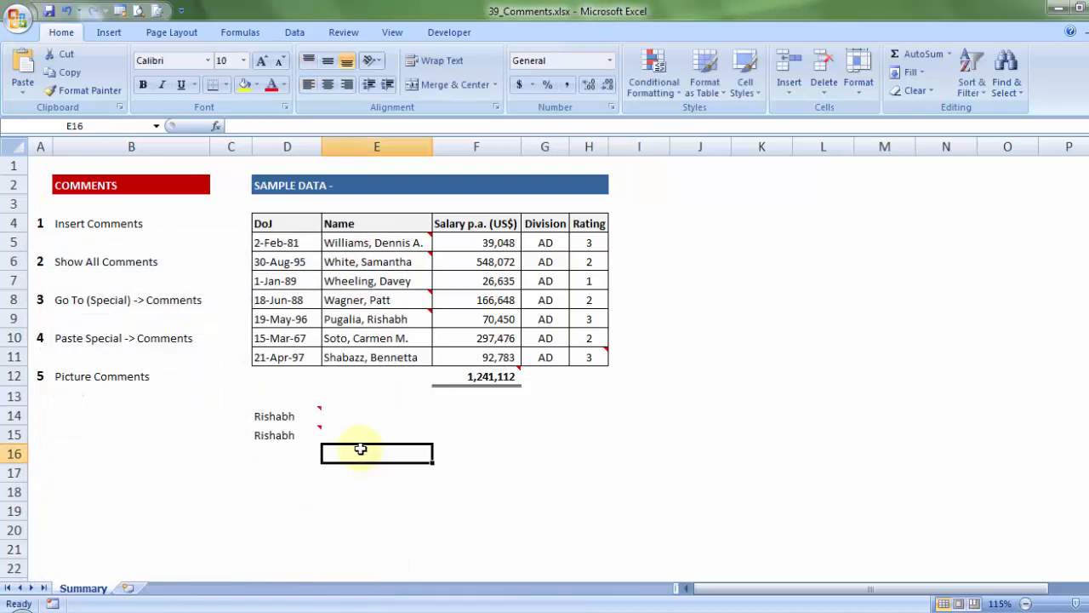
- Move the contents of cell D14 with its picture comment to cell B14 and point at the moved cell to preview the comment
click(280, 415)
right_click(282, 417)
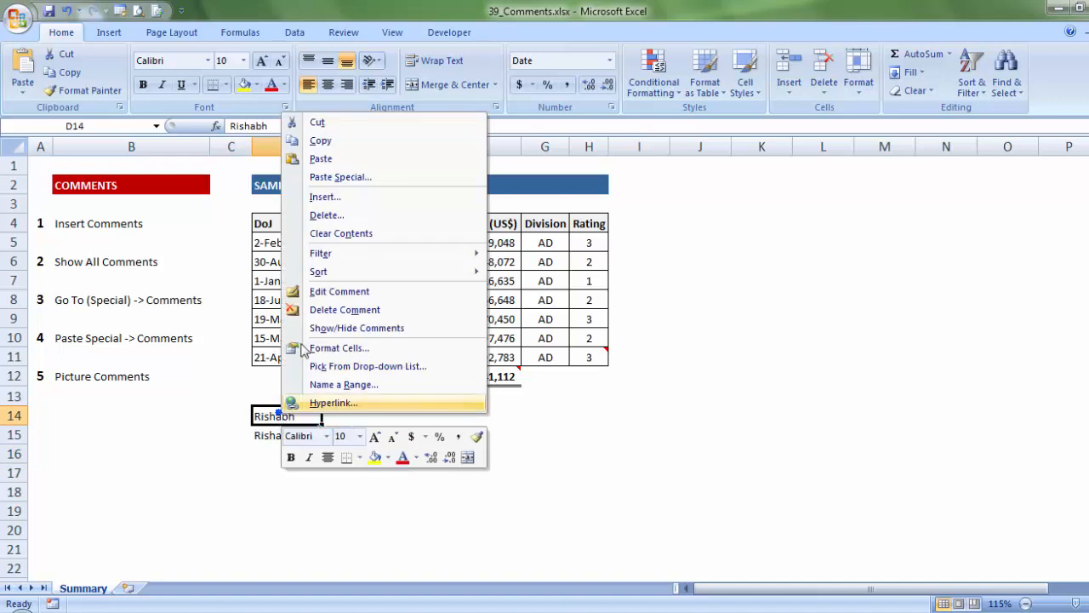
click(315, 122)
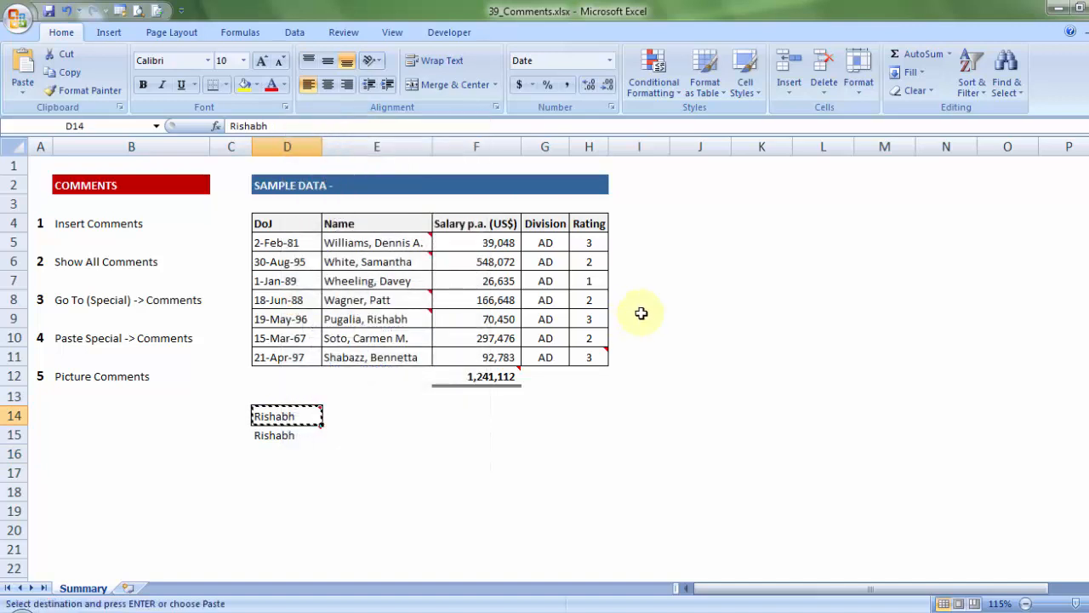
click(90, 417)
right_click(92, 419)
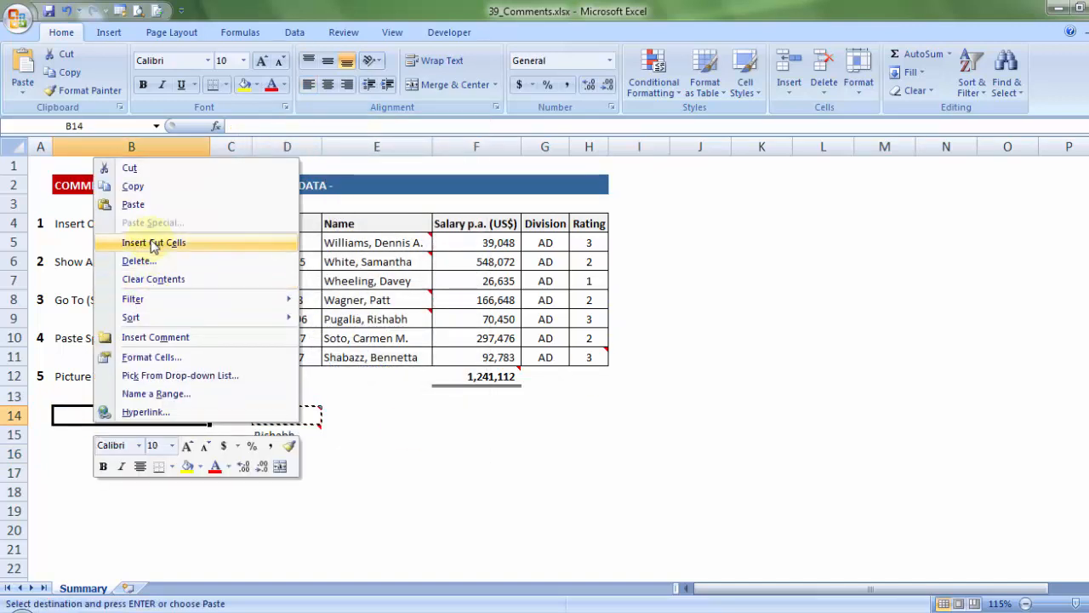
click(139, 207)
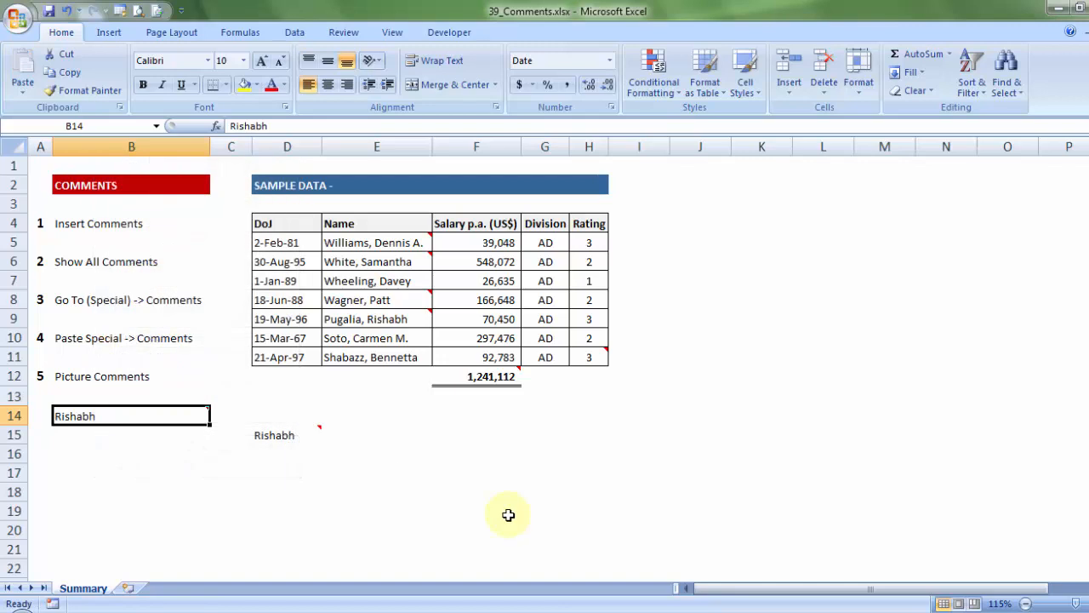
click(80, 488)
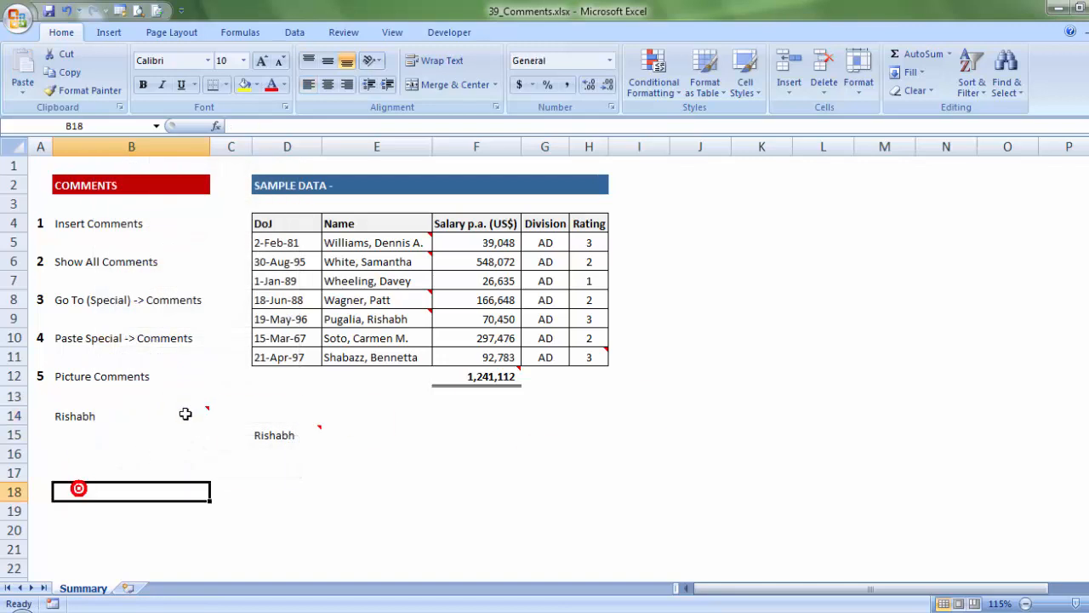
mouse_move(185, 414)
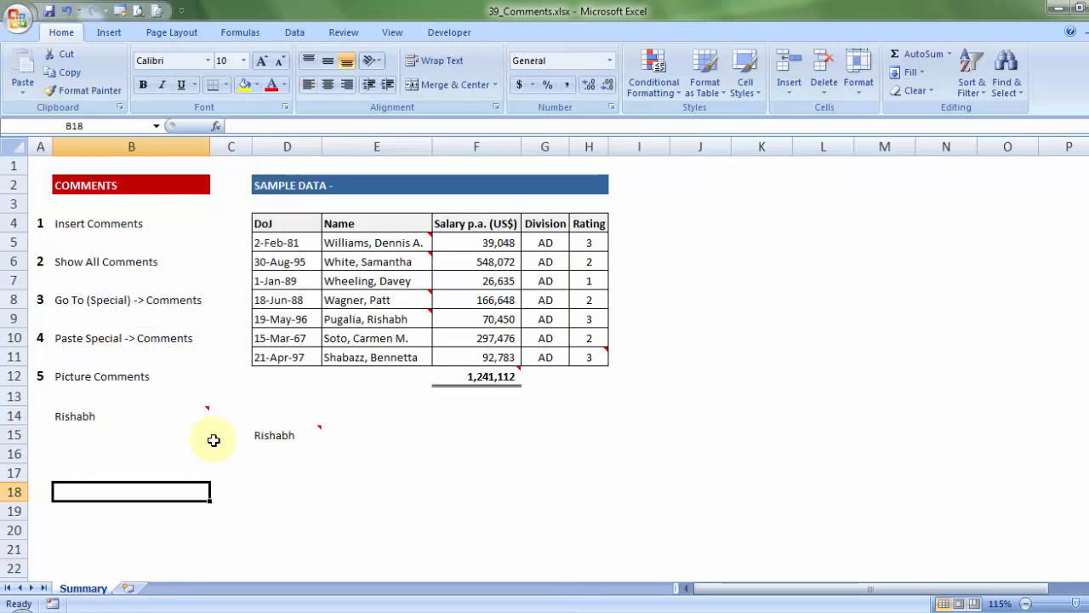